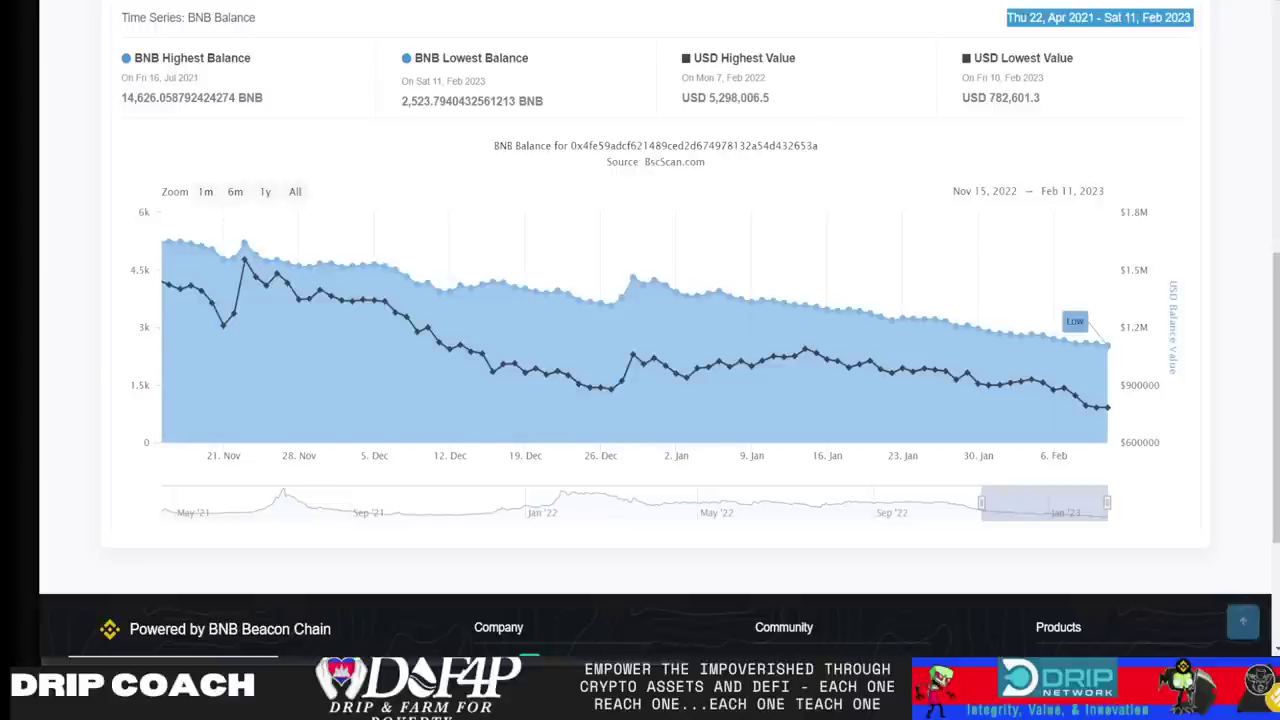
# Switch to the Excel workbook and review the after buy and burn, before buy back and 1 year vault supply tables.
pyautogui.hotkey('alt', 'Tab')
pyautogui.click(912, 388)
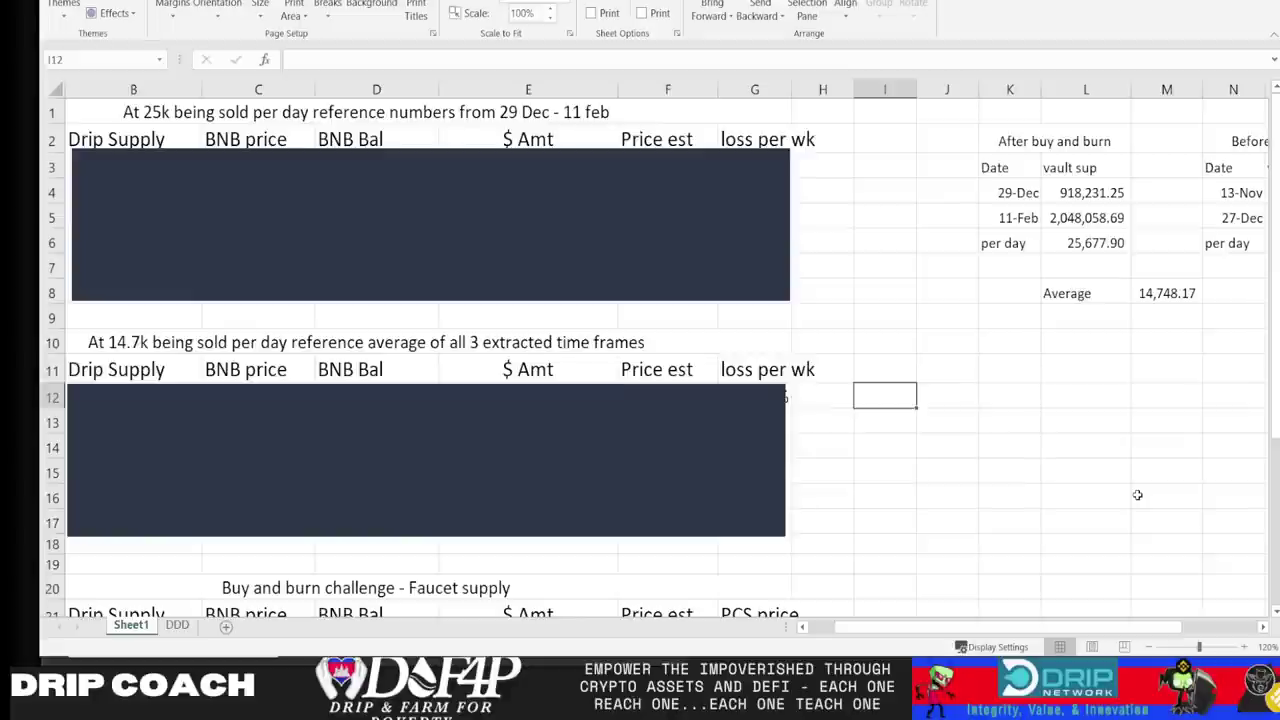
pyautogui.hscroll(3, 1106, 434)
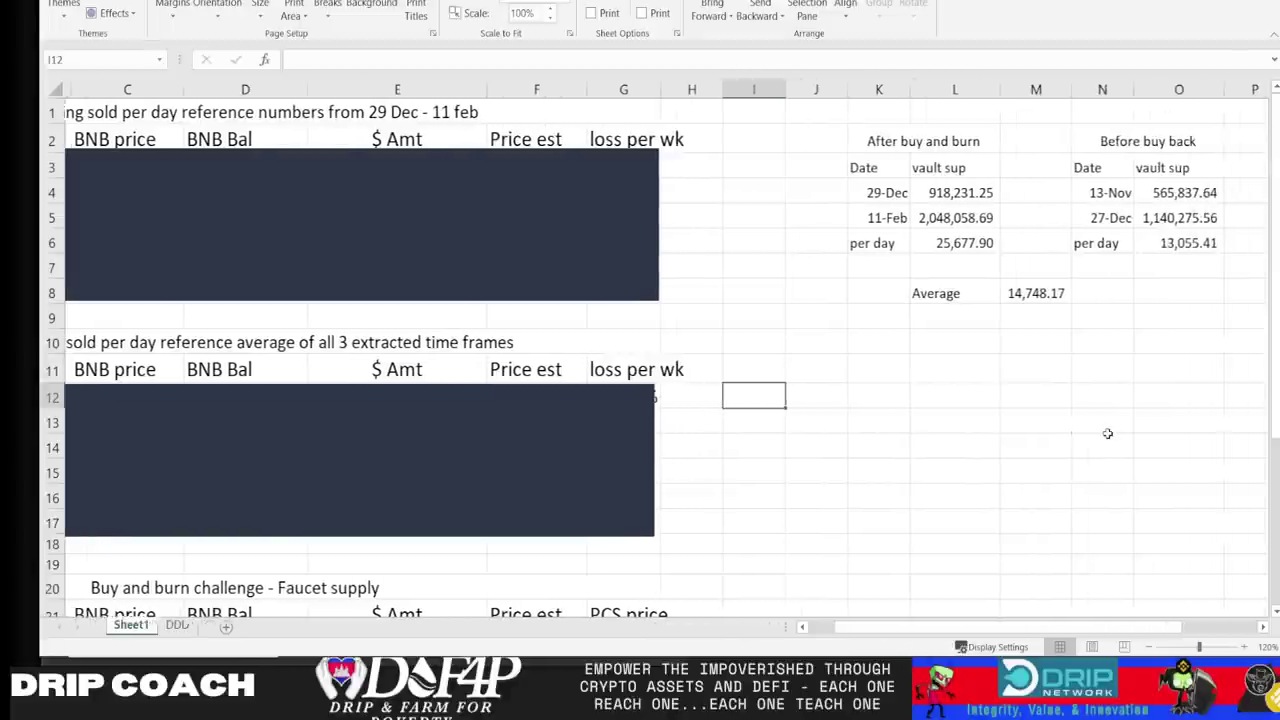
pyautogui.hscroll(2, 1106, 434)
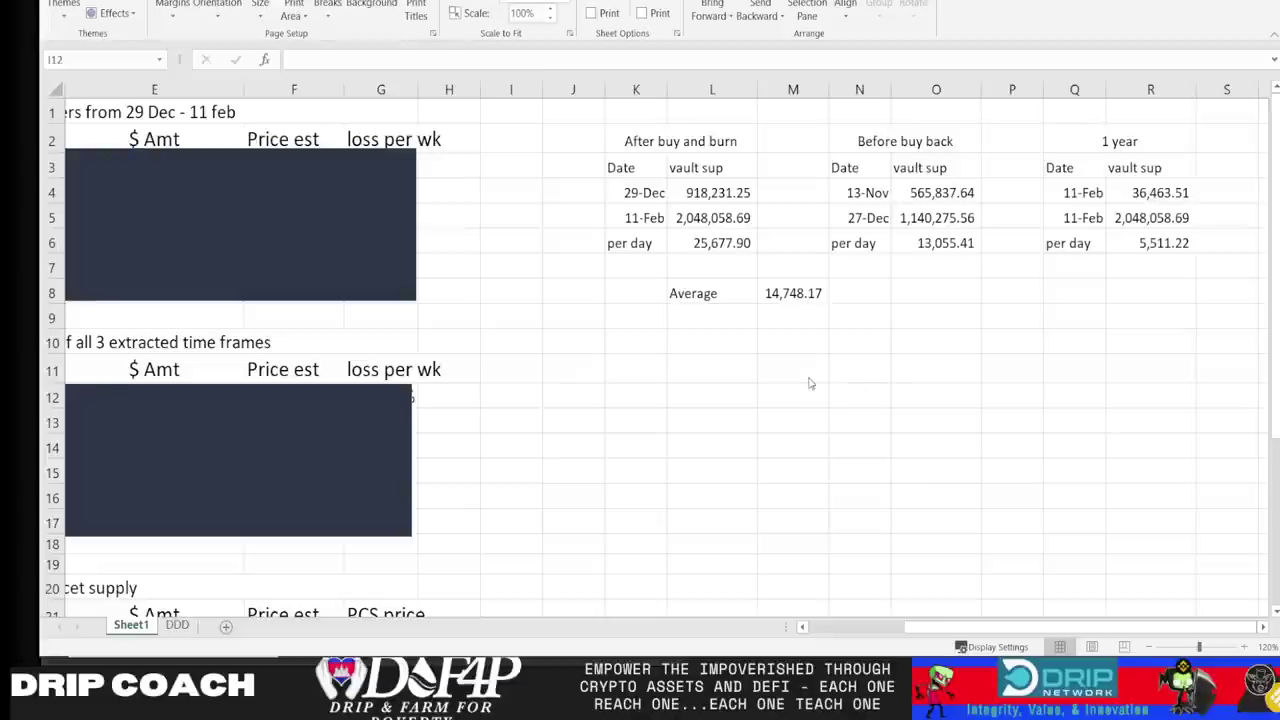
pyautogui.hscroll(-3, 709, 380)
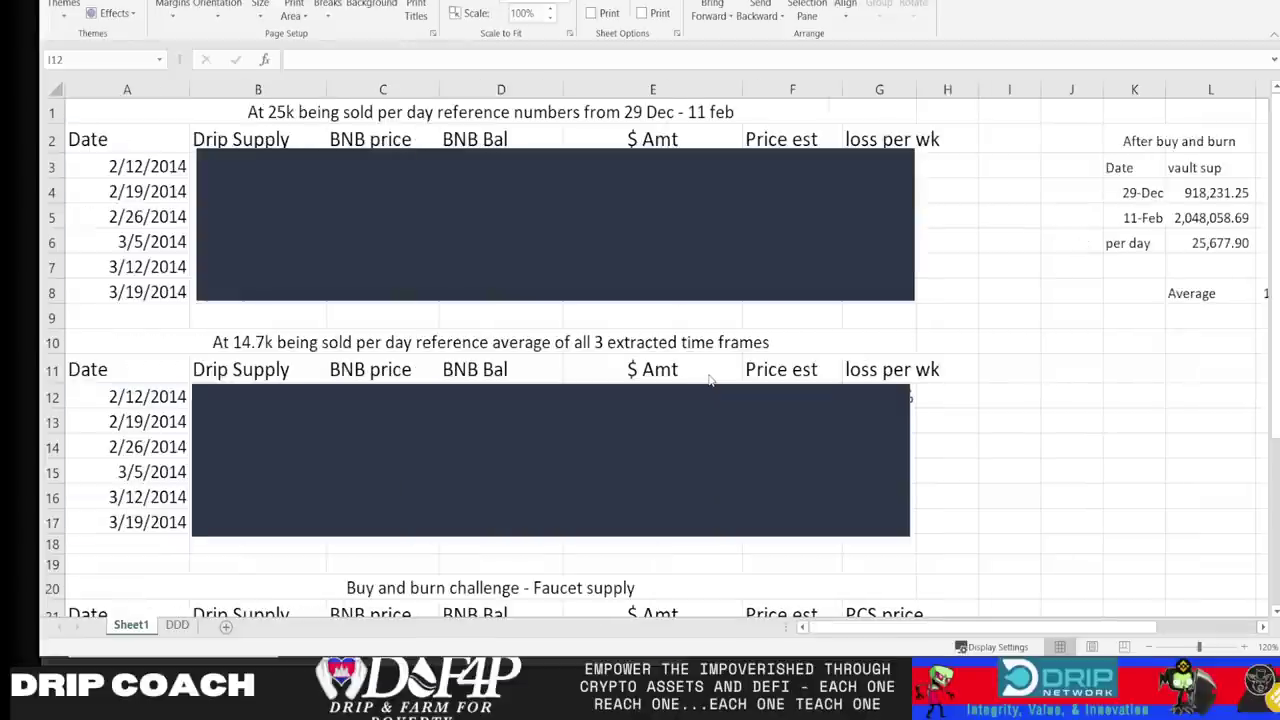
# Remove the dark picture covering the 25k-per-day projection table and select the price estimate for 3/5/2014.
pyautogui.click(510, 245)
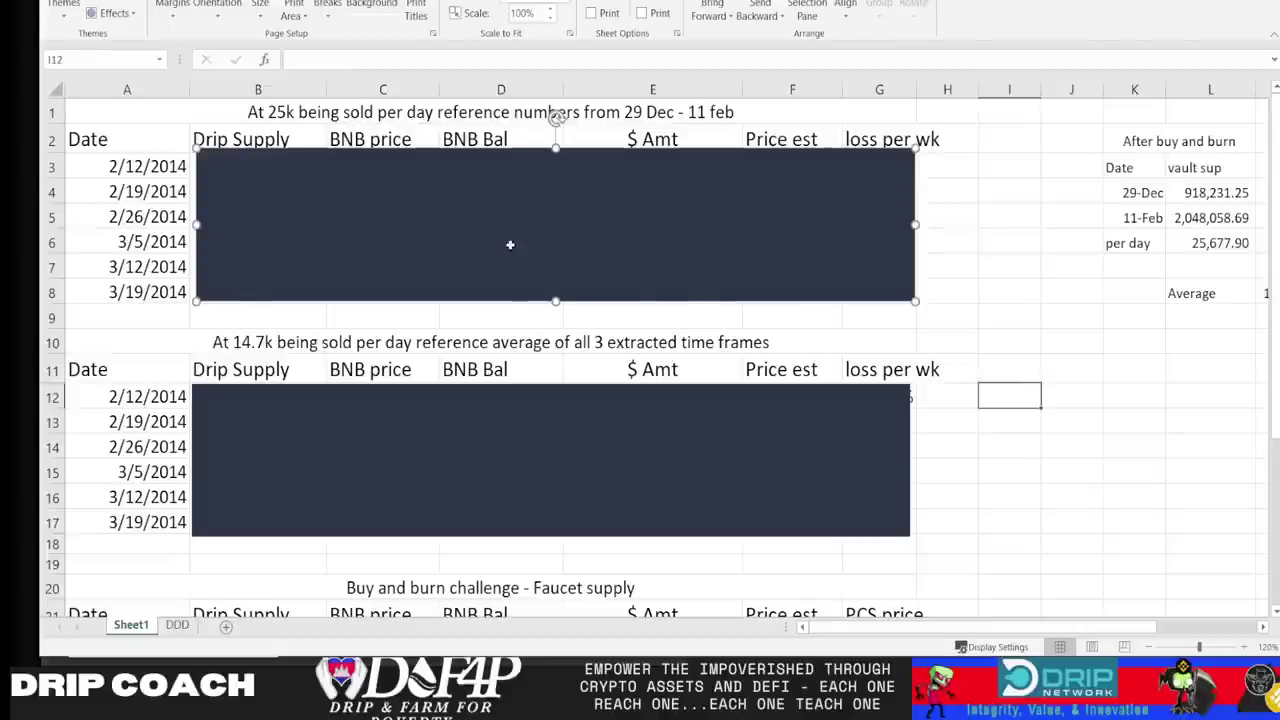
pyautogui.press('Delete')
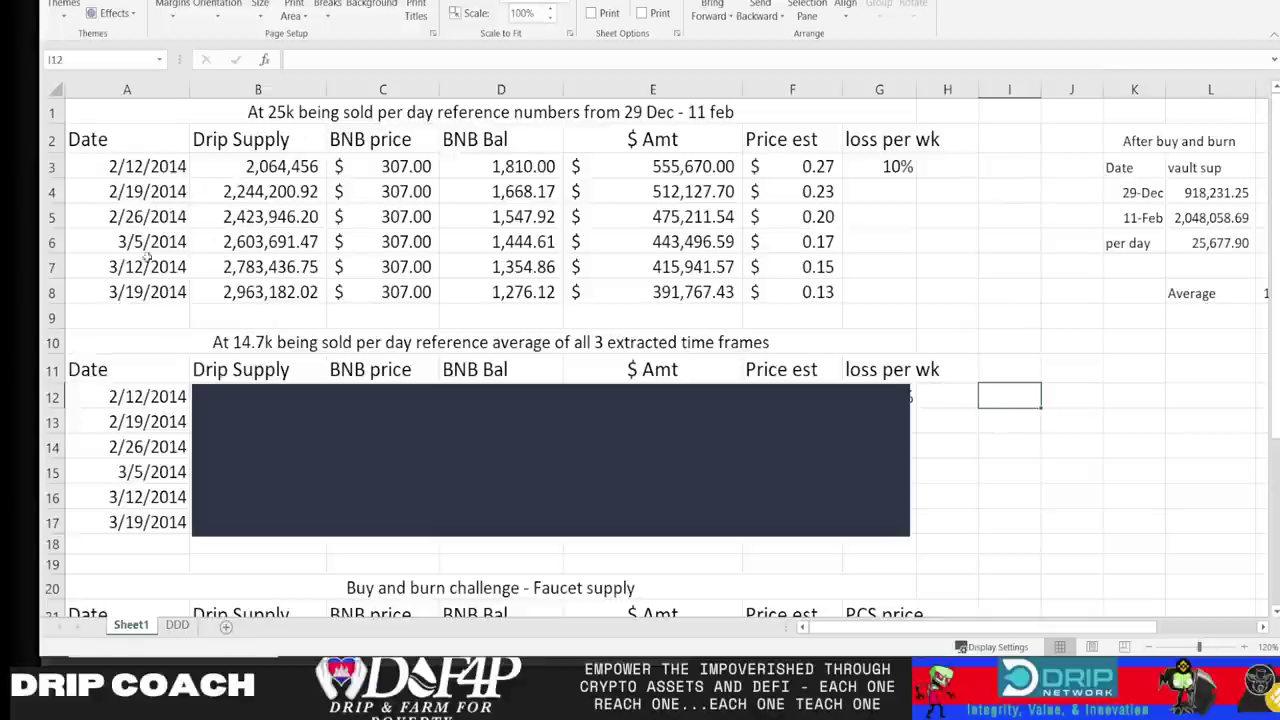
pyautogui.click(50, 242)
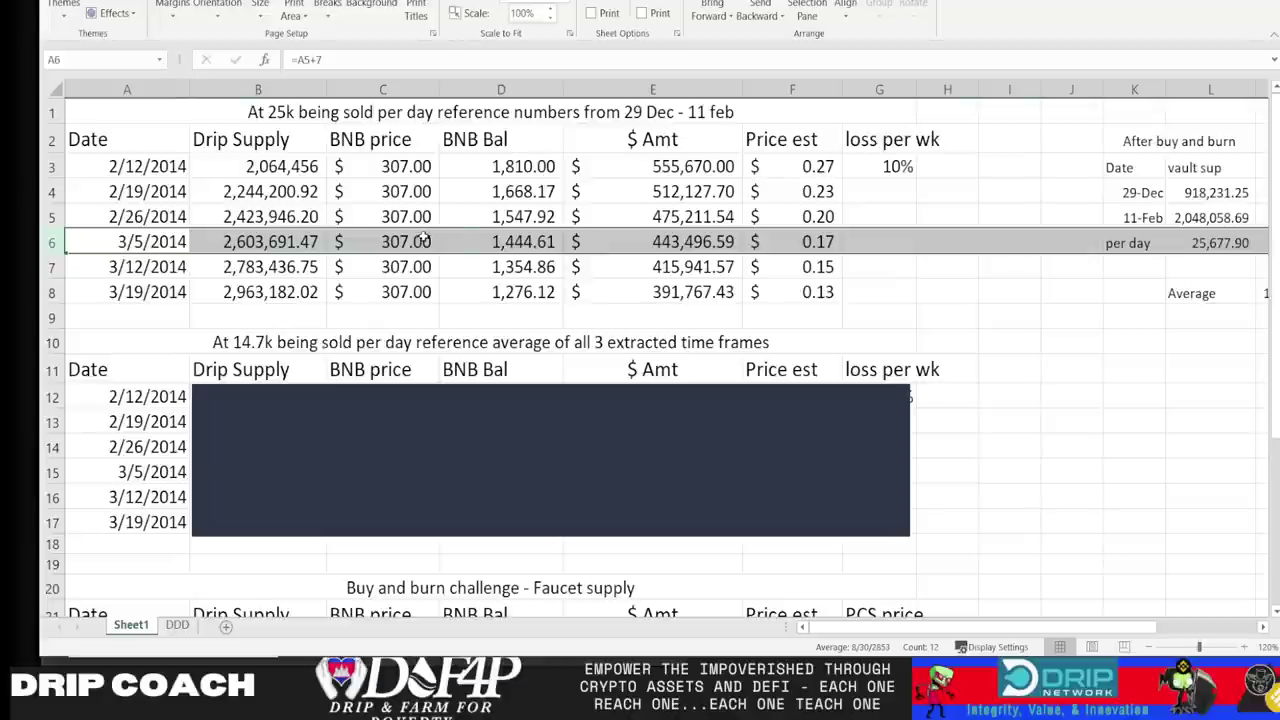
pyautogui.click(813, 244)
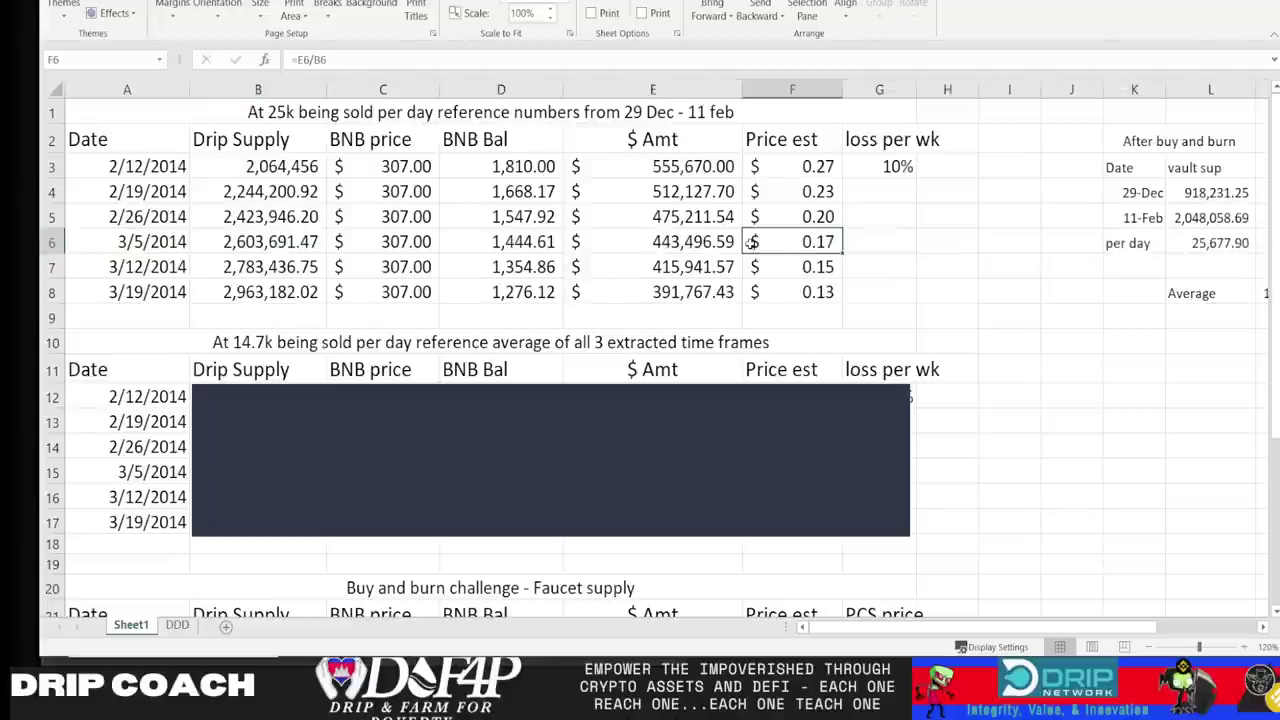
# Delete the dark picture covering the 14.7k-per-day projection table.
pyautogui.click(523, 452)
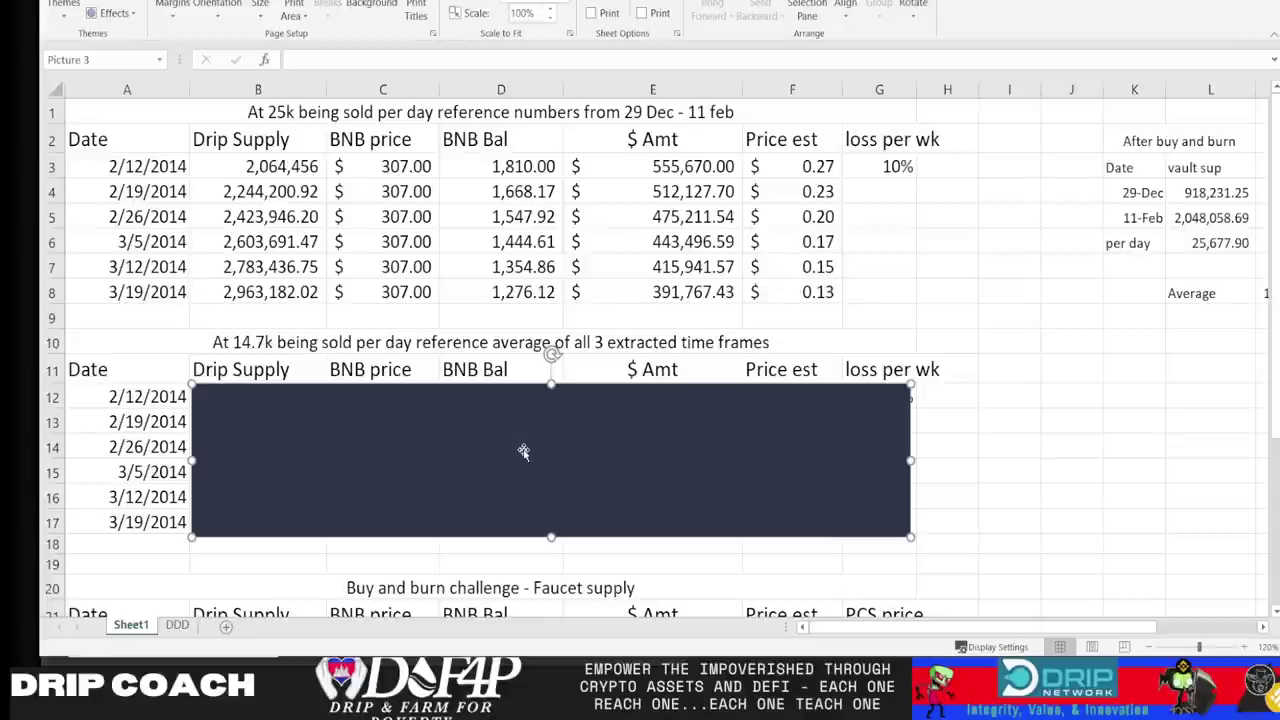
pyautogui.press('Delete')
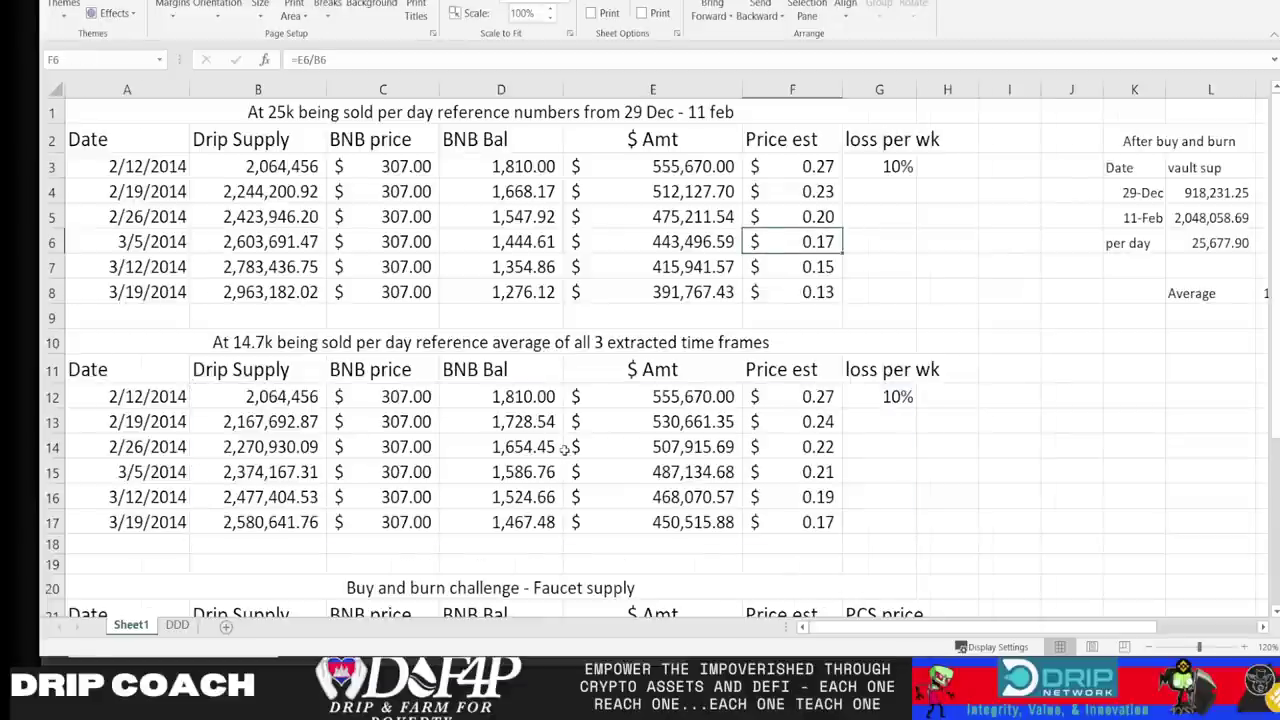
# Inspect the average of the three per-day vault figures and the 3/5/2014 price estimate in the 14.7k-per-day table.
pyautogui.hscroll(1, 565, 450)
pyautogui.click(1166, 295)
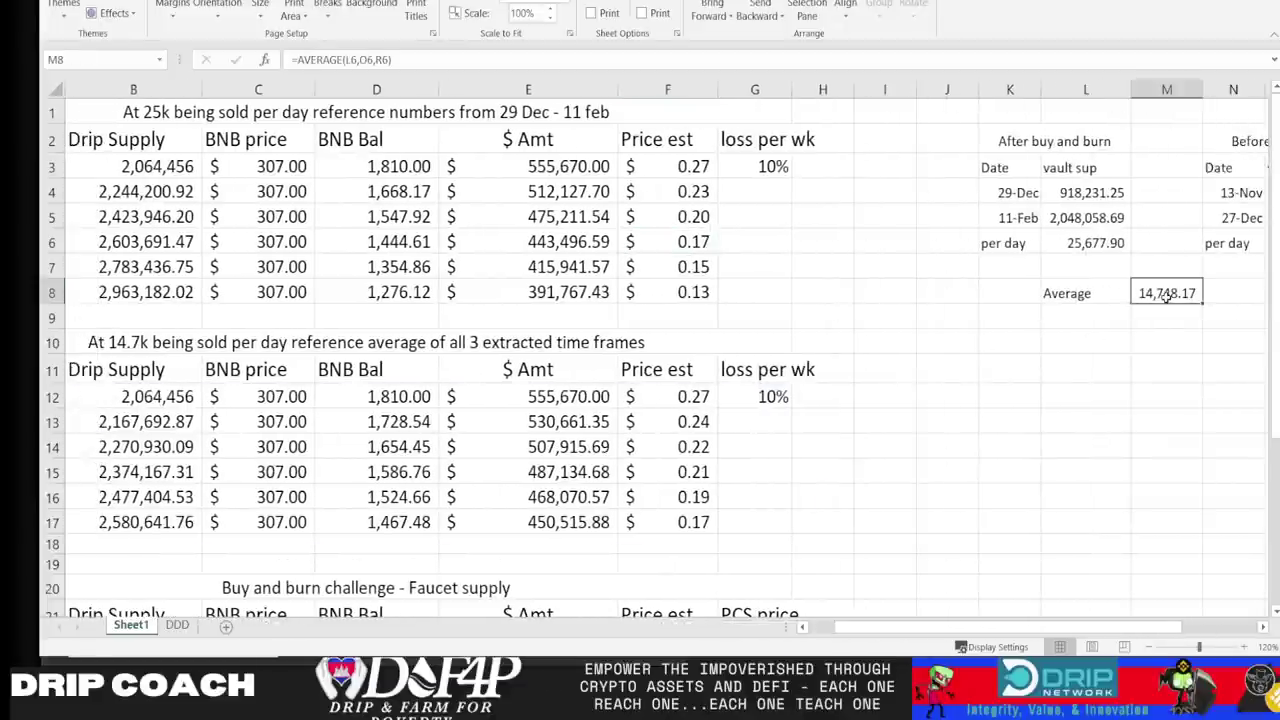
pyautogui.hscroll(2, 1088, 300)
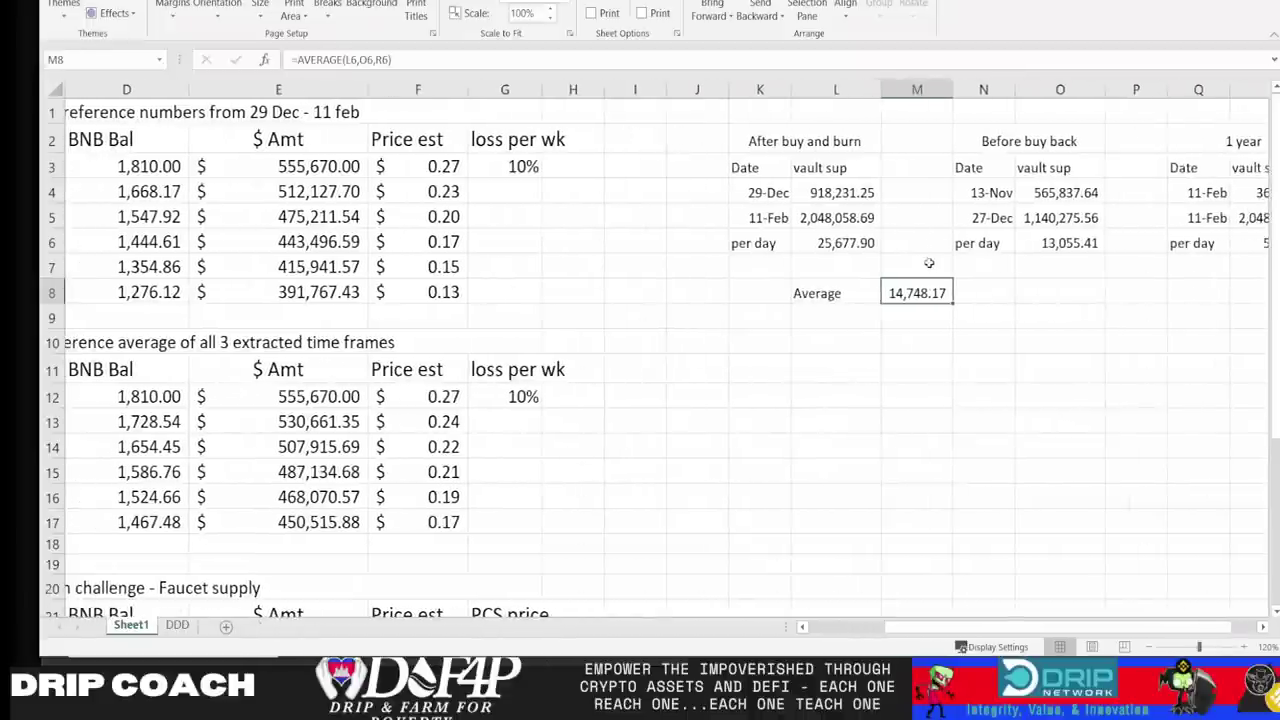
pyautogui.hscroll(-2, 850, 329)
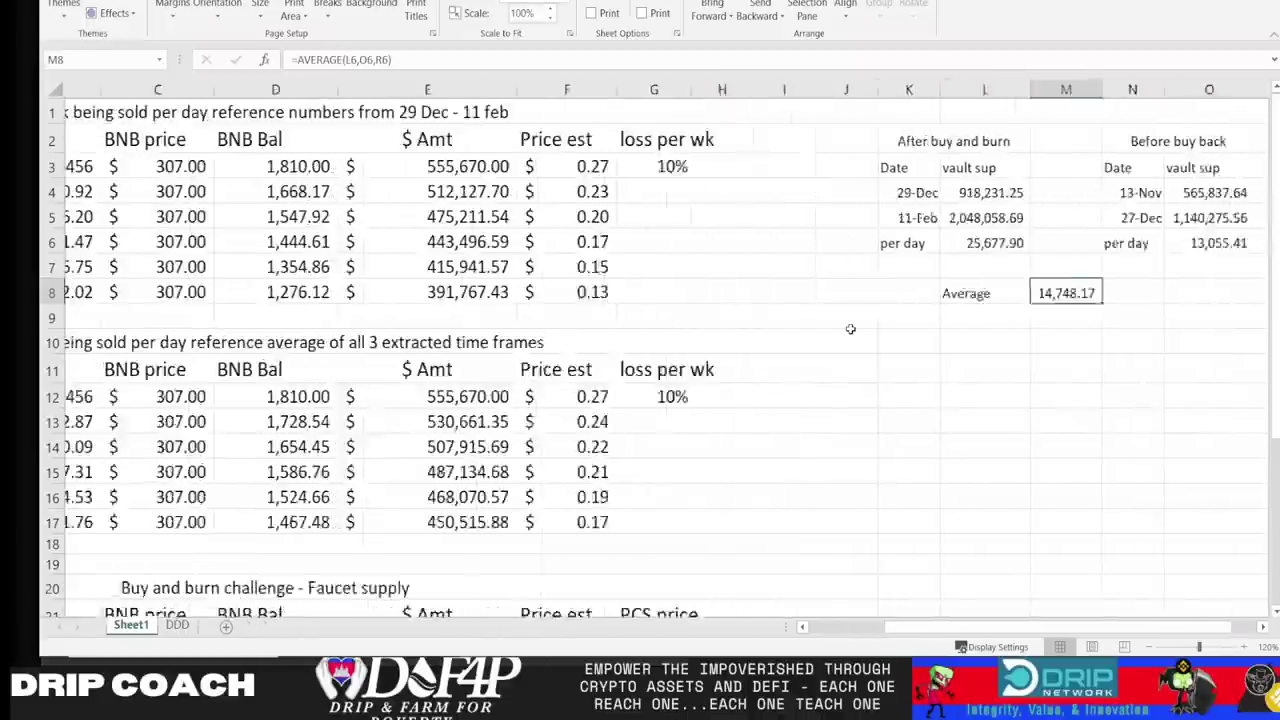
pyautogui.hscroll(-2, 850, 329)
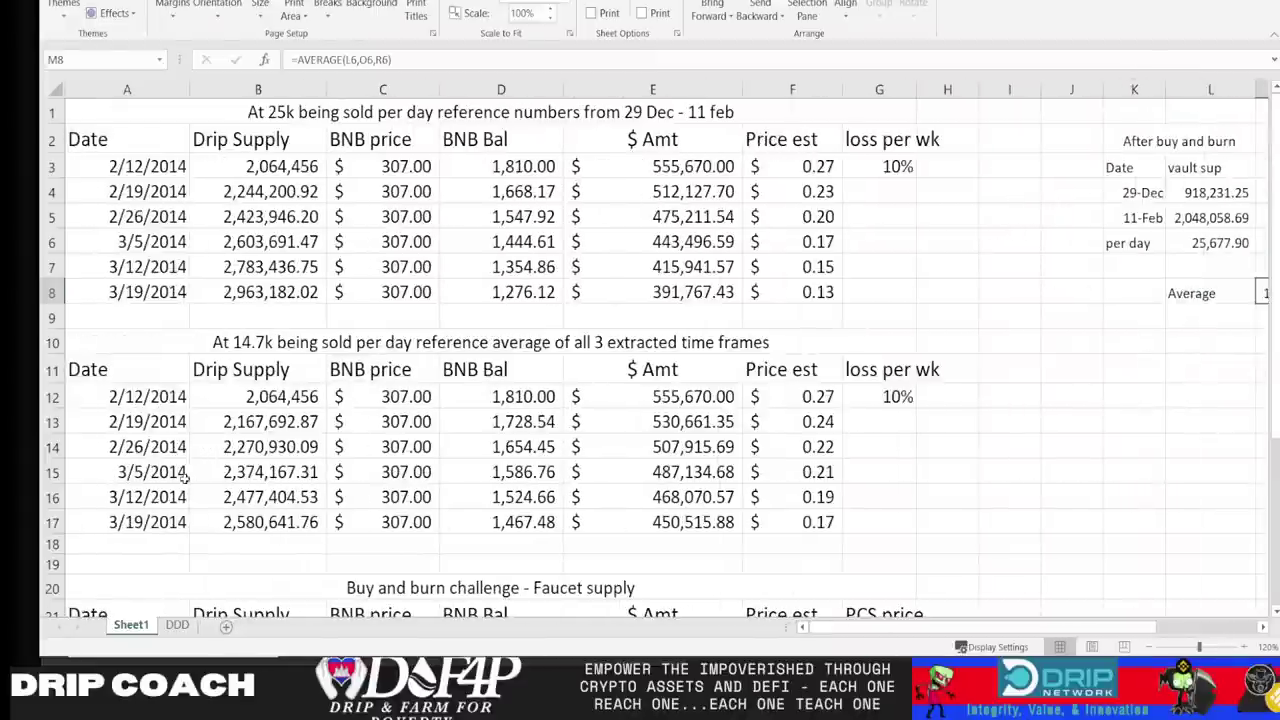
pyautogui.click(818, 475)
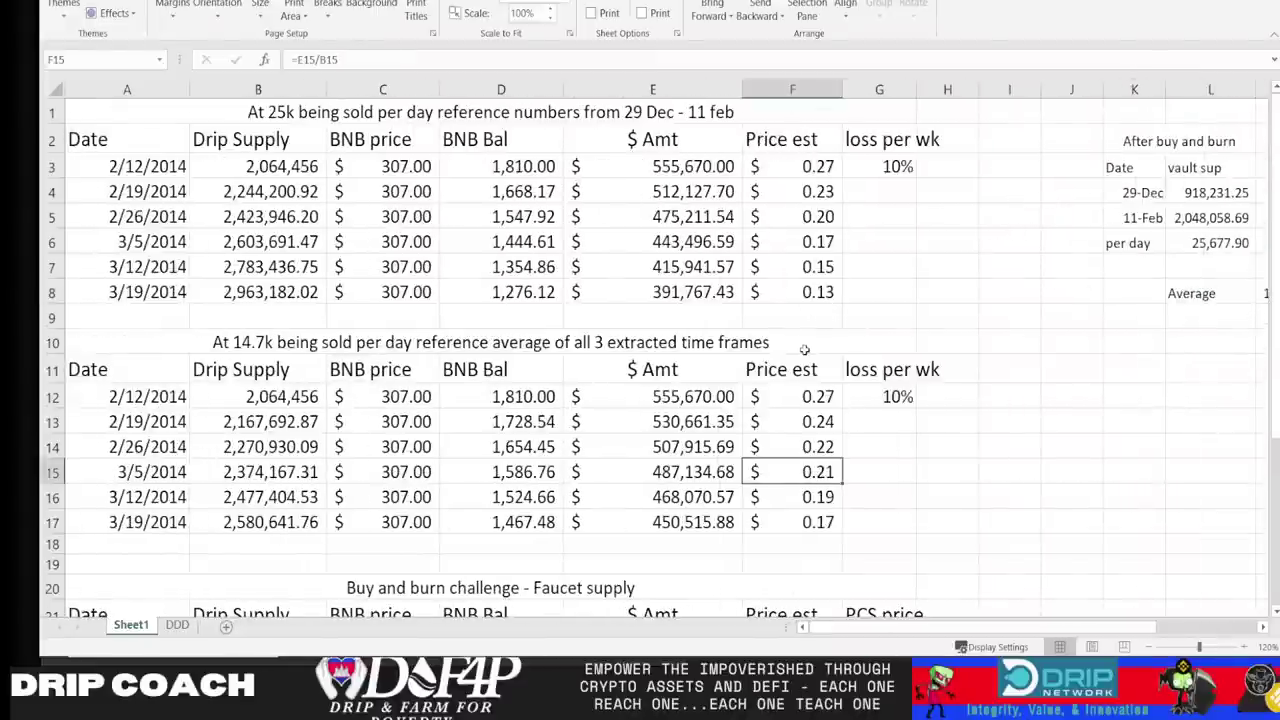
# Enlarge the sheet to 130% and examine the dollar amount difference in the Buy and burn challenge - Faucet supply table.
pyautogui.scroll(-2, 805, 350)
pyautogui.scroll(2, 805, 350)
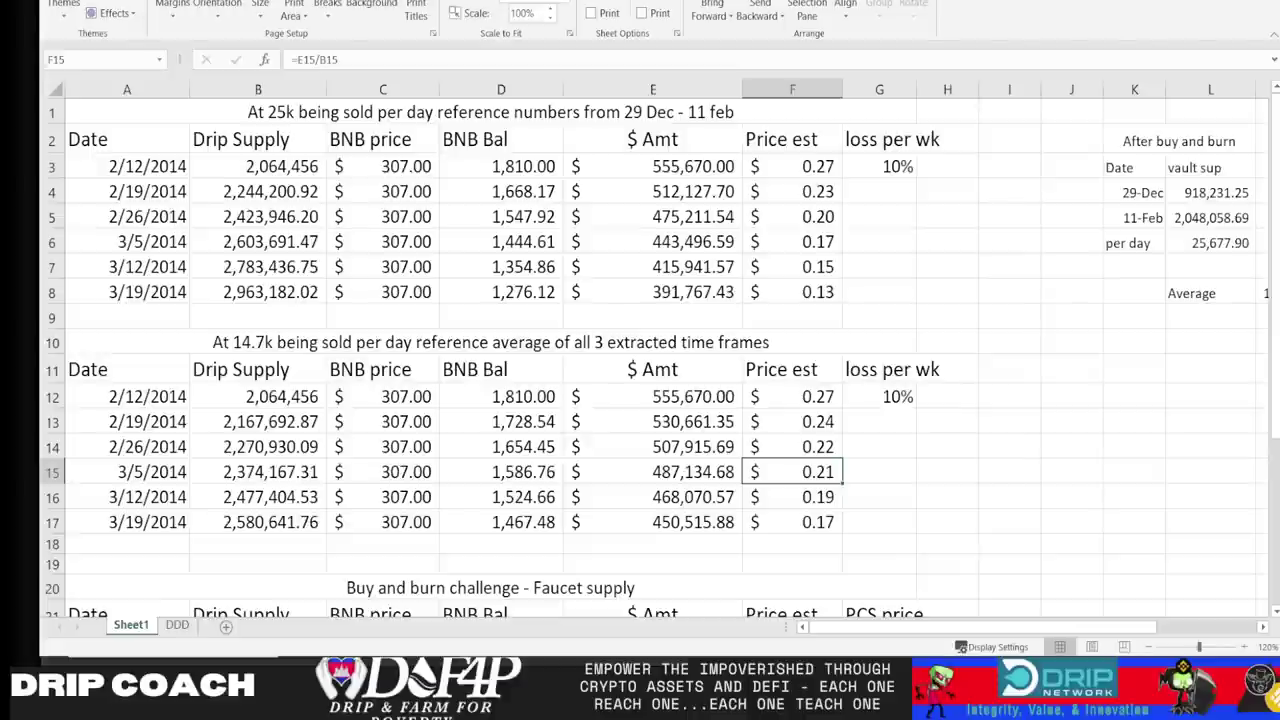
pyautogui.scroll(-2, 557, 474)
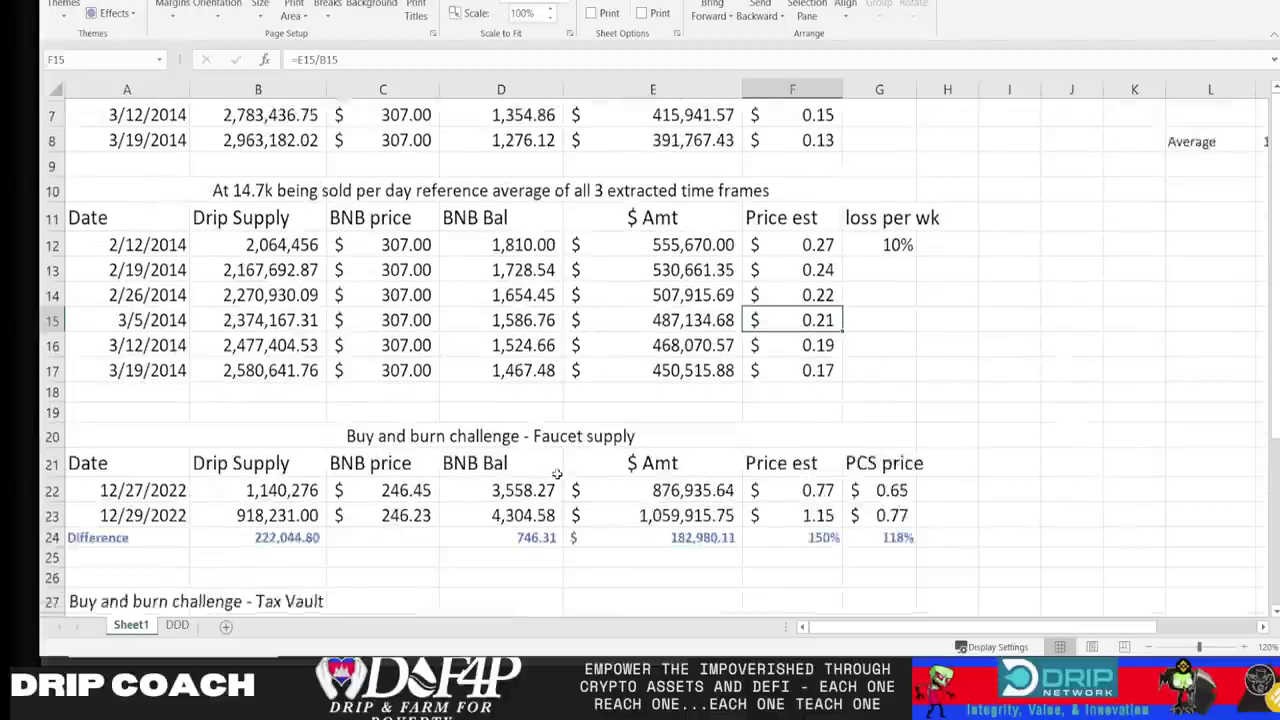
pyautogui.scroll(-4, 557, 474)
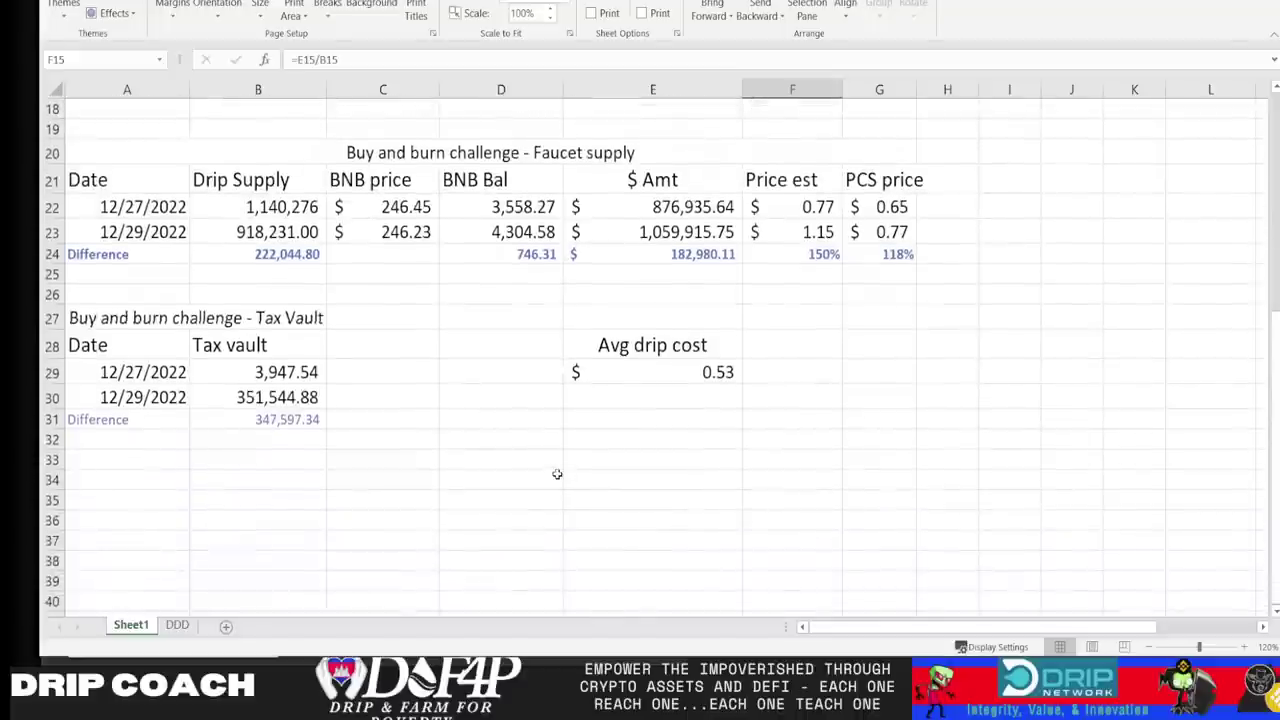
pyautogui.click(1244, 647)
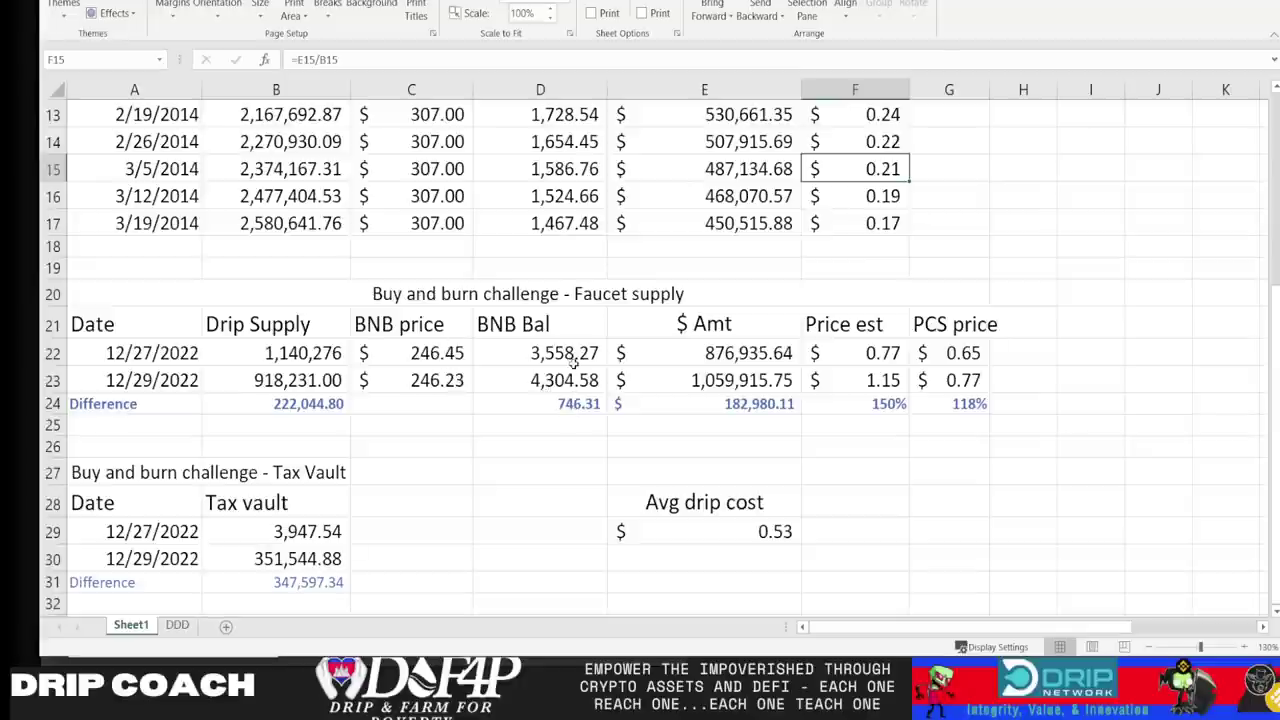
pyautogui.click(735, 403)
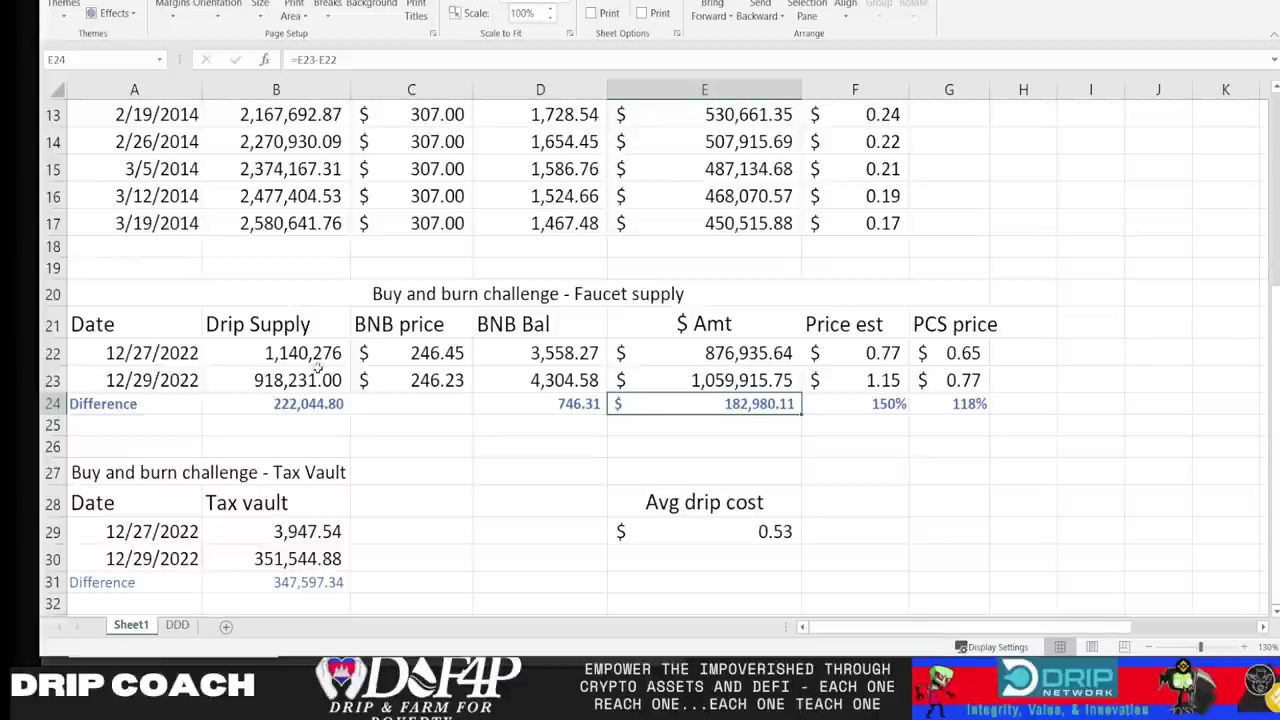
# Compare the 12/27/2022 price estimate with the DRIP/BUSD chart on DEX Screener, and return to the drip drop draw.xlsx workbook.
pyautogui.click(880, 358)
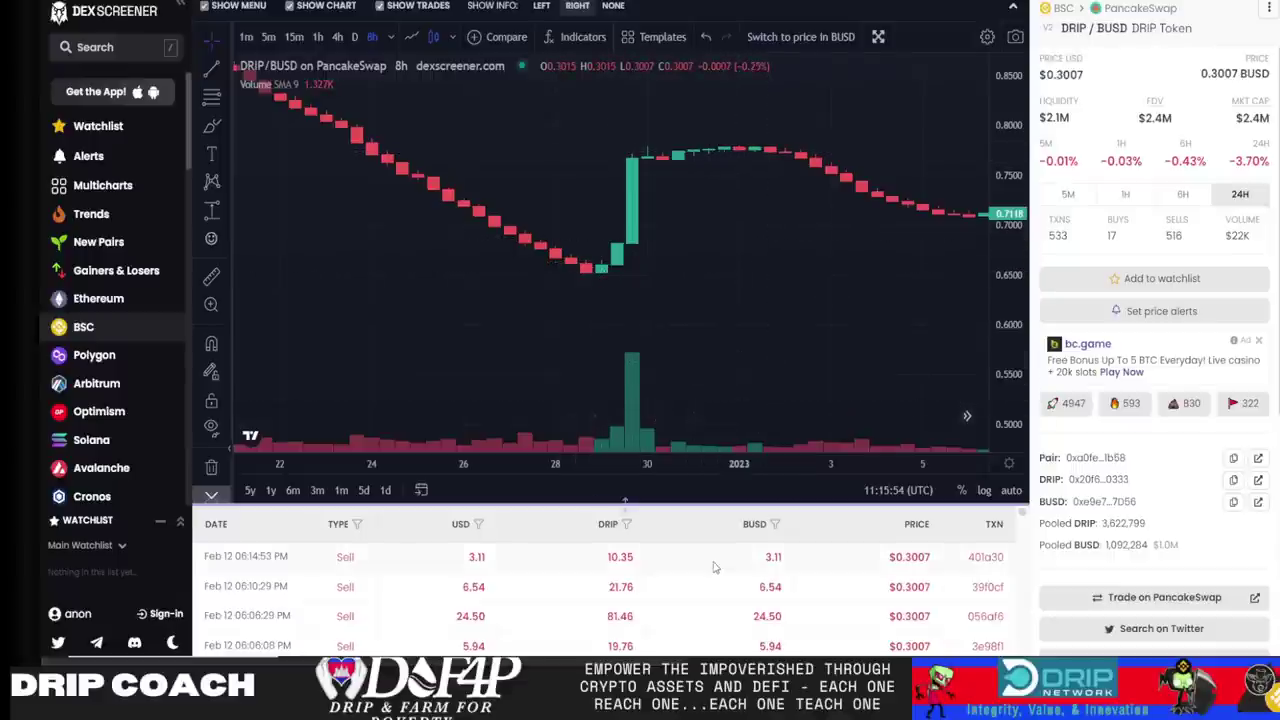
pyautogui.moveTo(474, 644)
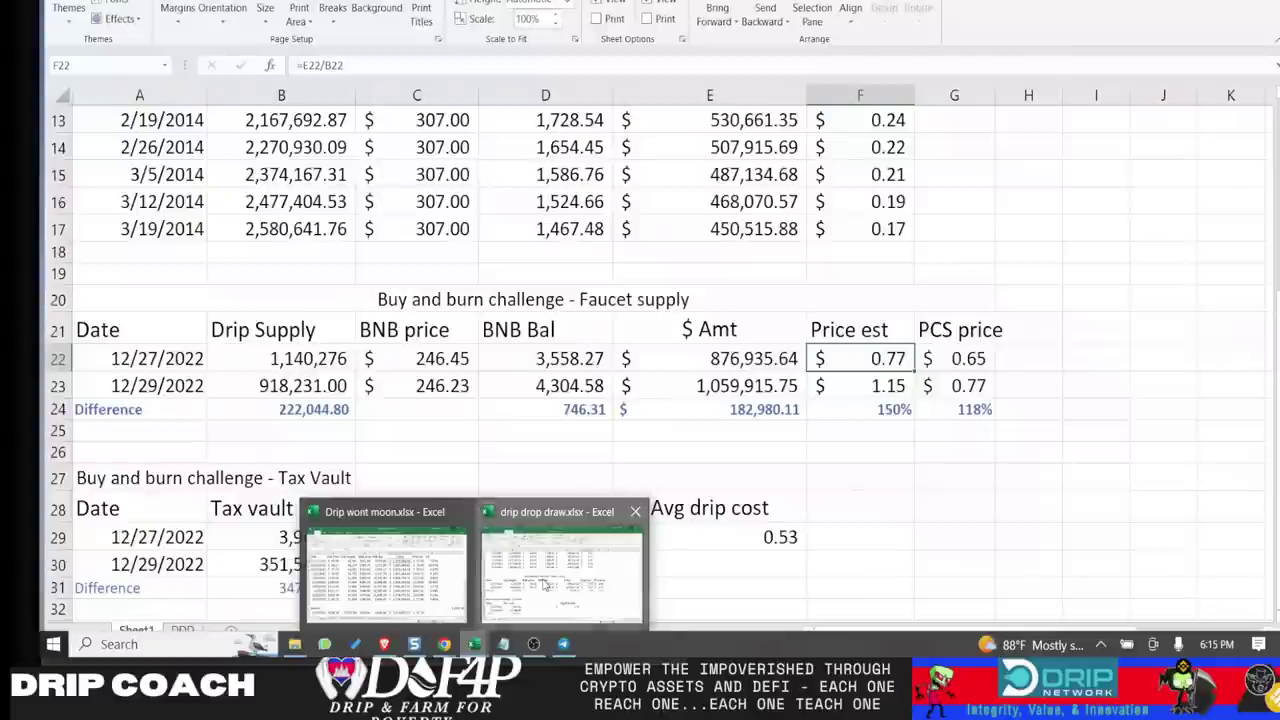
pyautogui.click(546, 585)
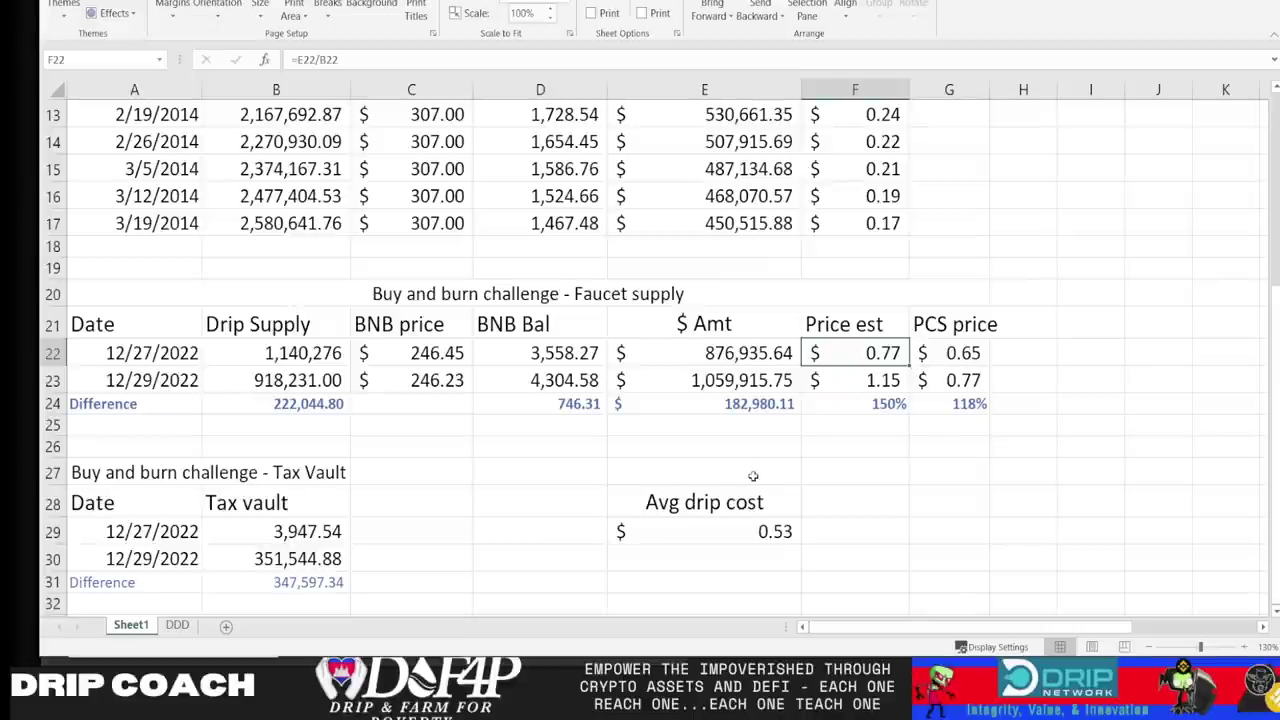
# Inspect the average drip cost formula and the Drip Supply difference for the buy and burn challenge.
pyautogui.click(753, 532)
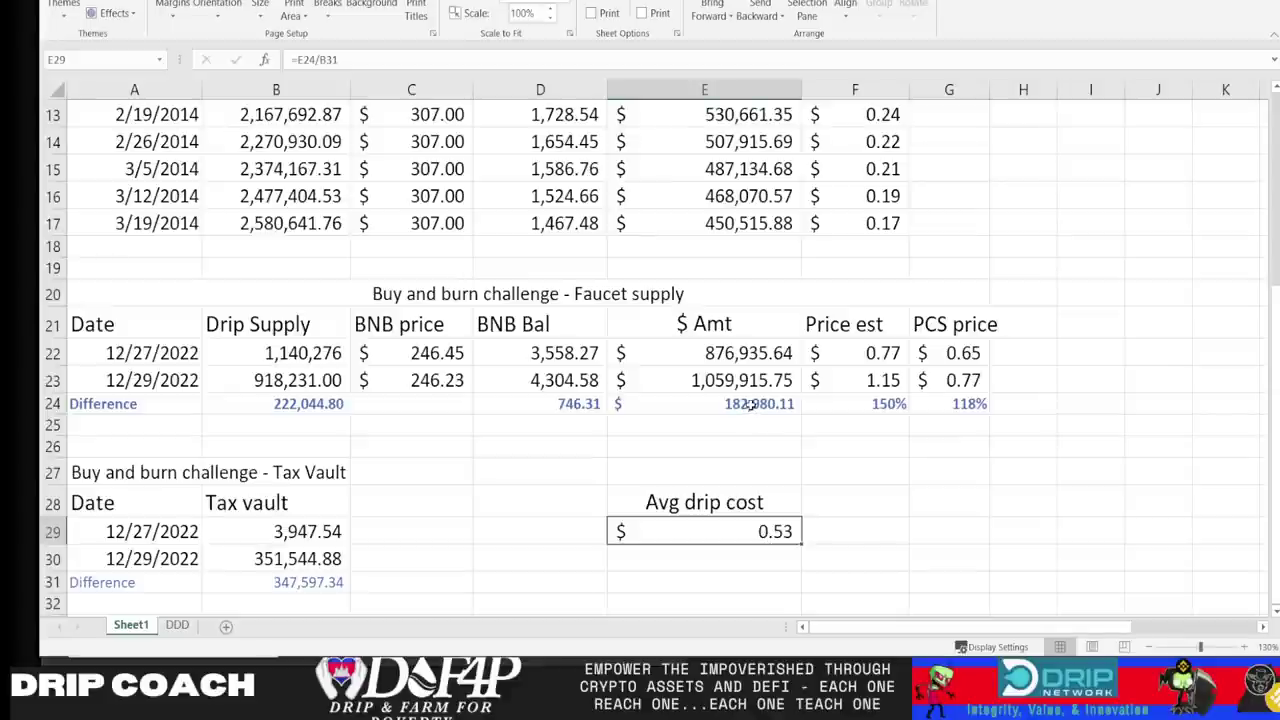
pyautogui.click(316, 403)
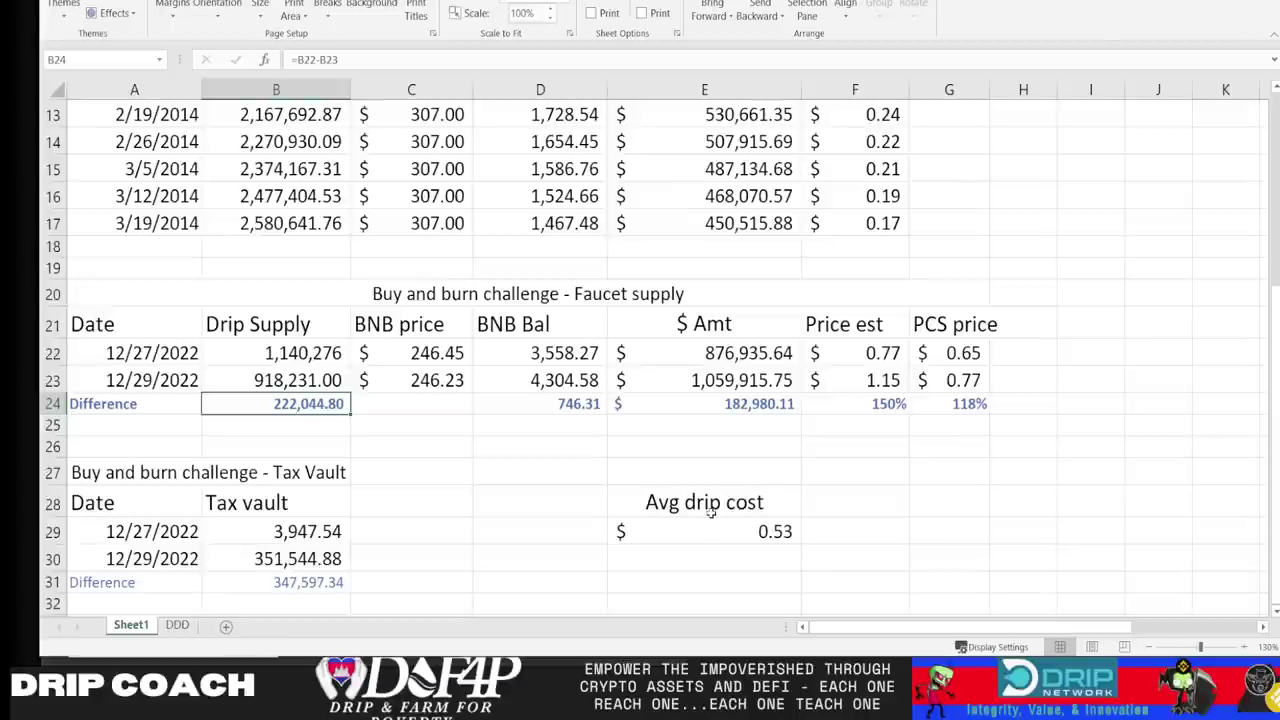
pyautogui.click(784, 530)
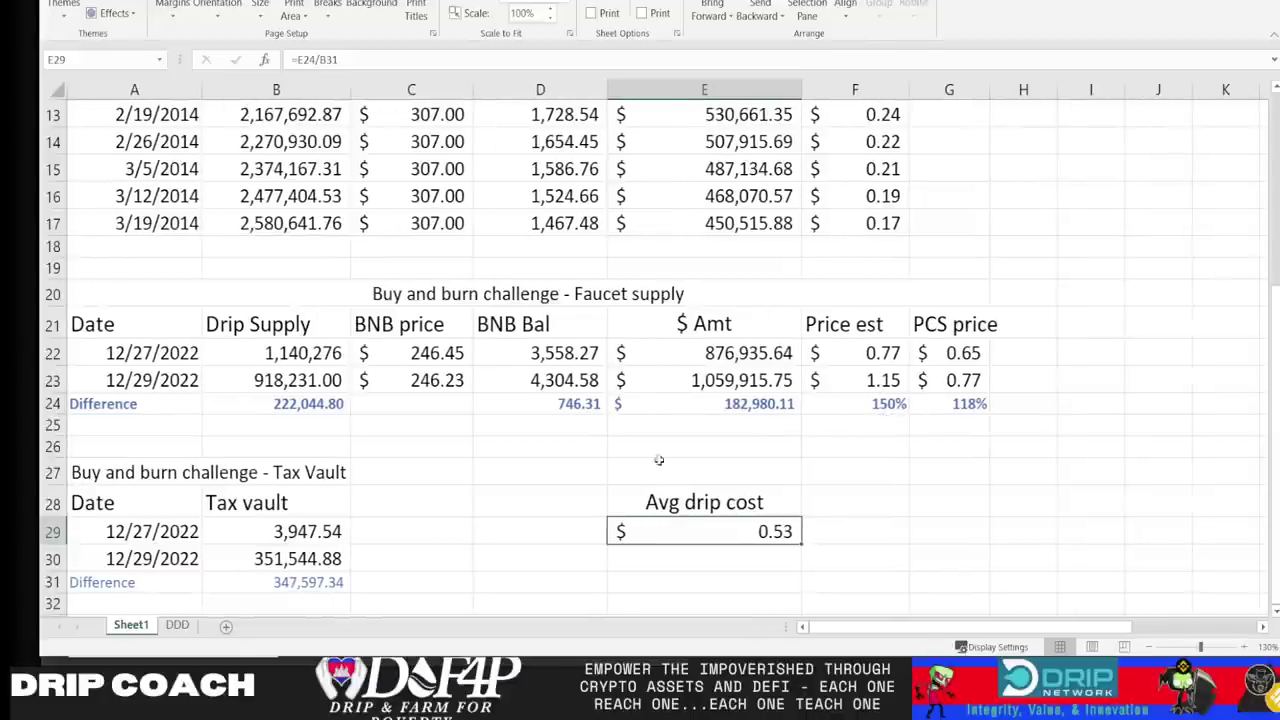
pyautogui.scroll(-2, 538, 465)
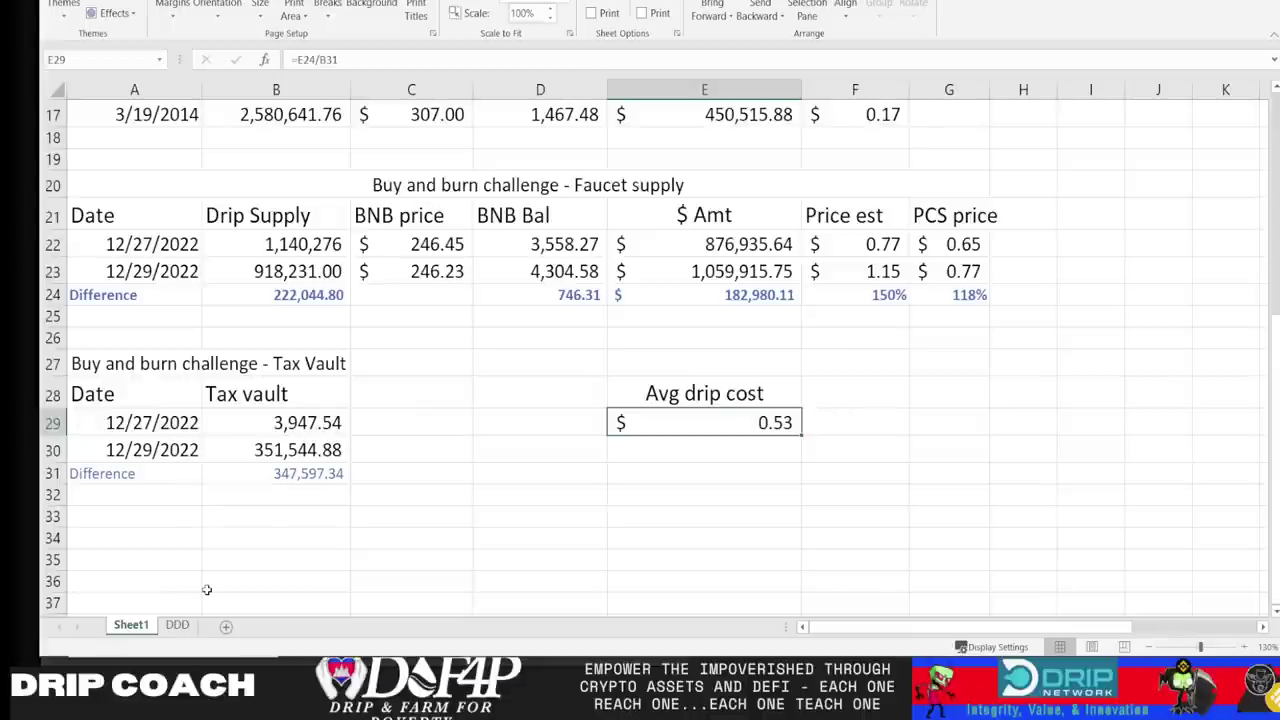
# Open the DDD sheet and delete the dark picture covering its daily projection table.
pyautogui.hotkey('ctrl', 'pagedown')
pyautogui.press('alt')
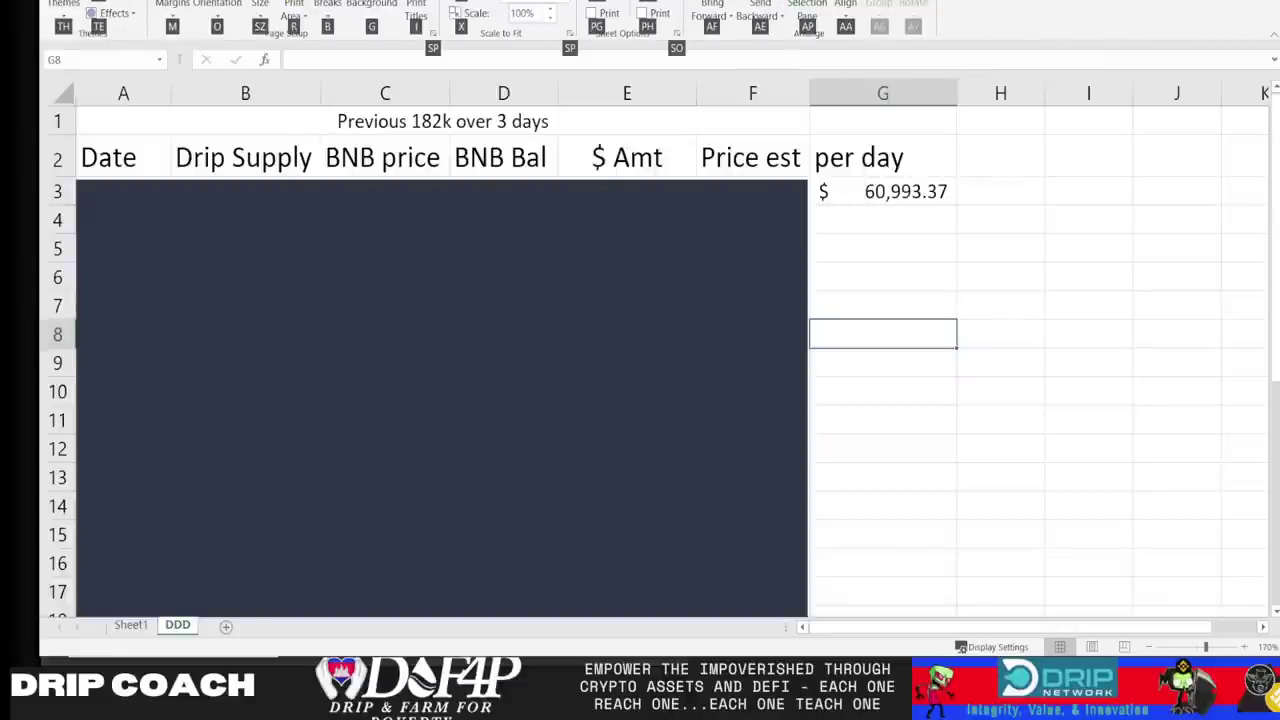
pyautogui.press('alt')
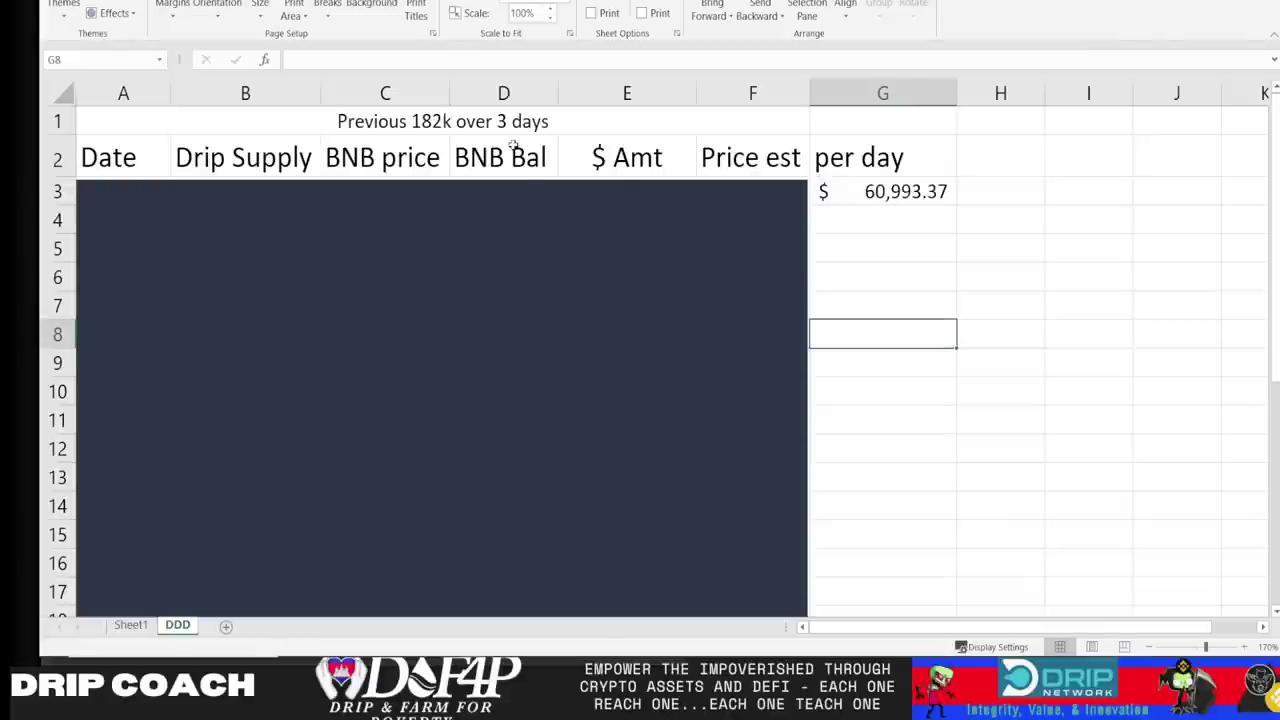
pyautogui.click(464, 208)
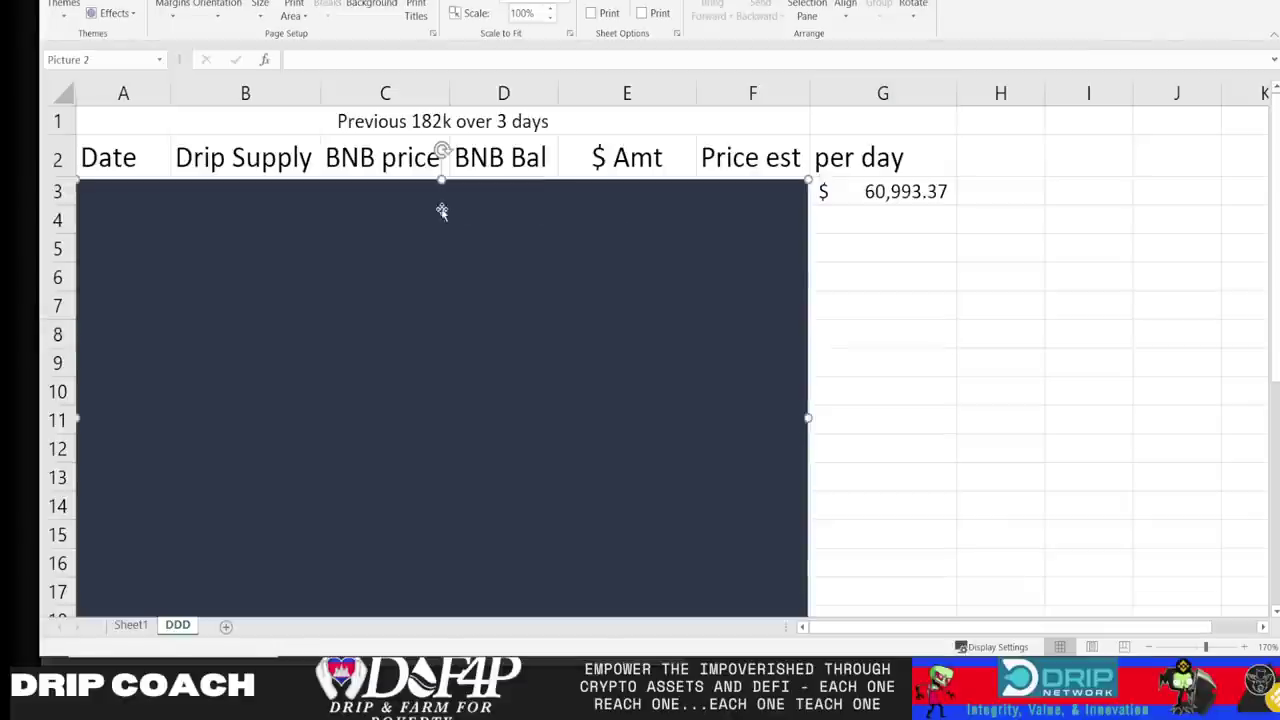
pyautogui.press('Delete')
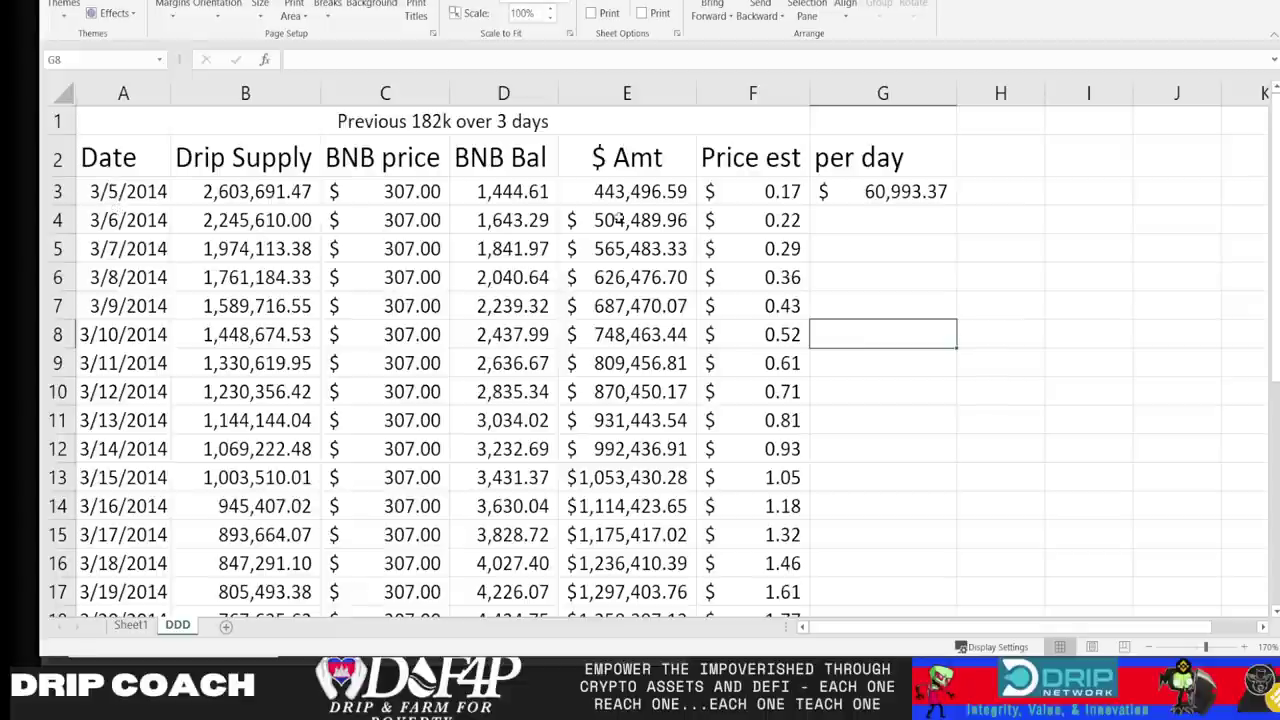
# Review the daily projection from the 3/5/2014 price estimate through the 3/20/2014 row.
pyautogui.click(789, 195)
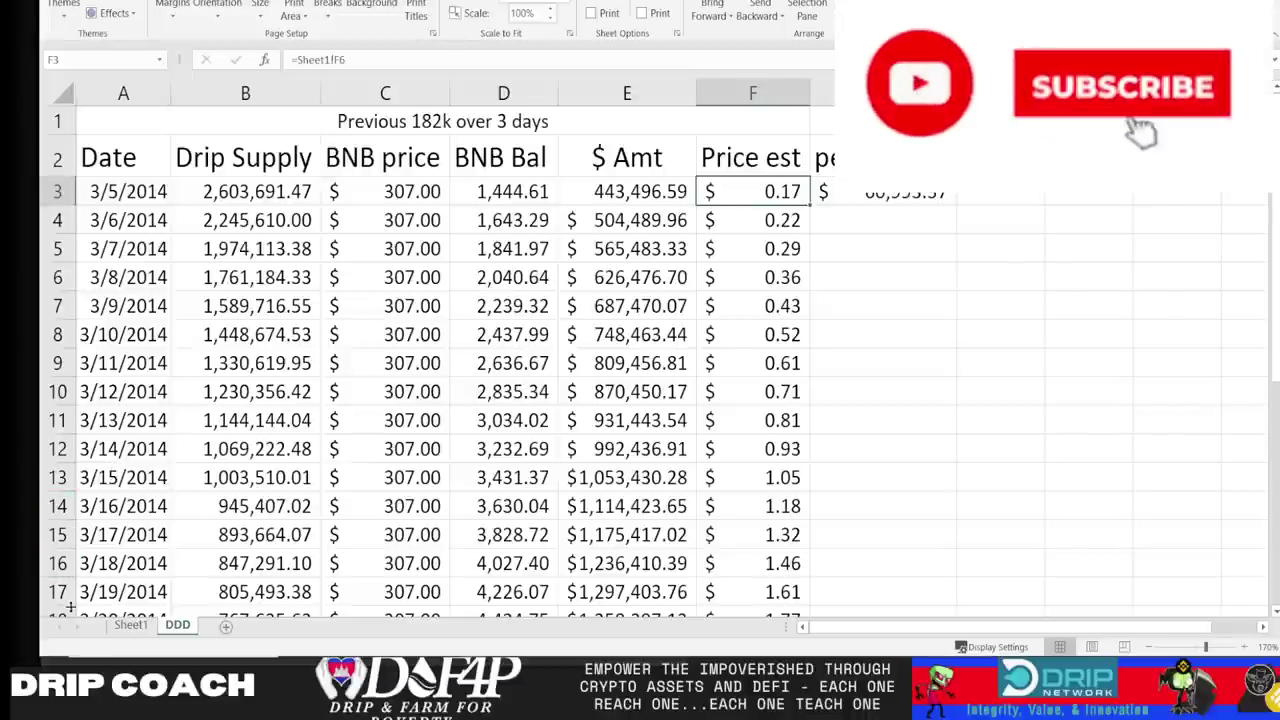
pyautogui.scroll(-1, 70, 604)
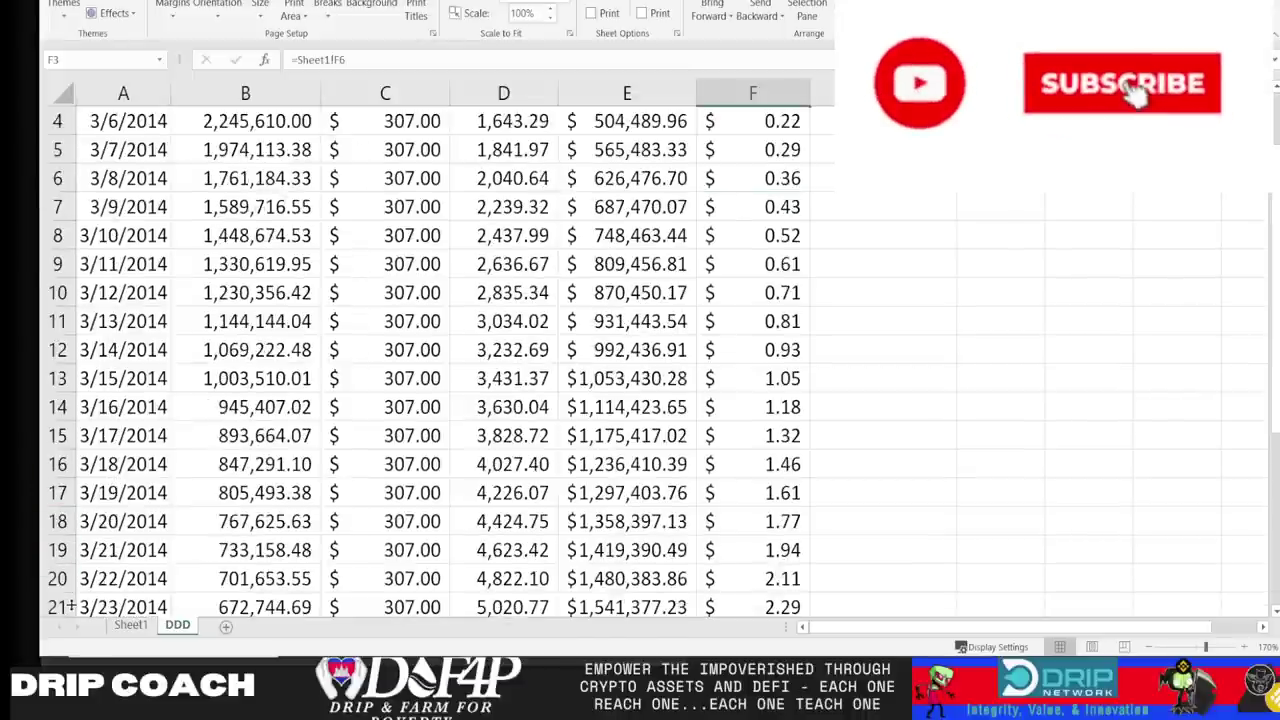
pyautogui.click(57, 521)
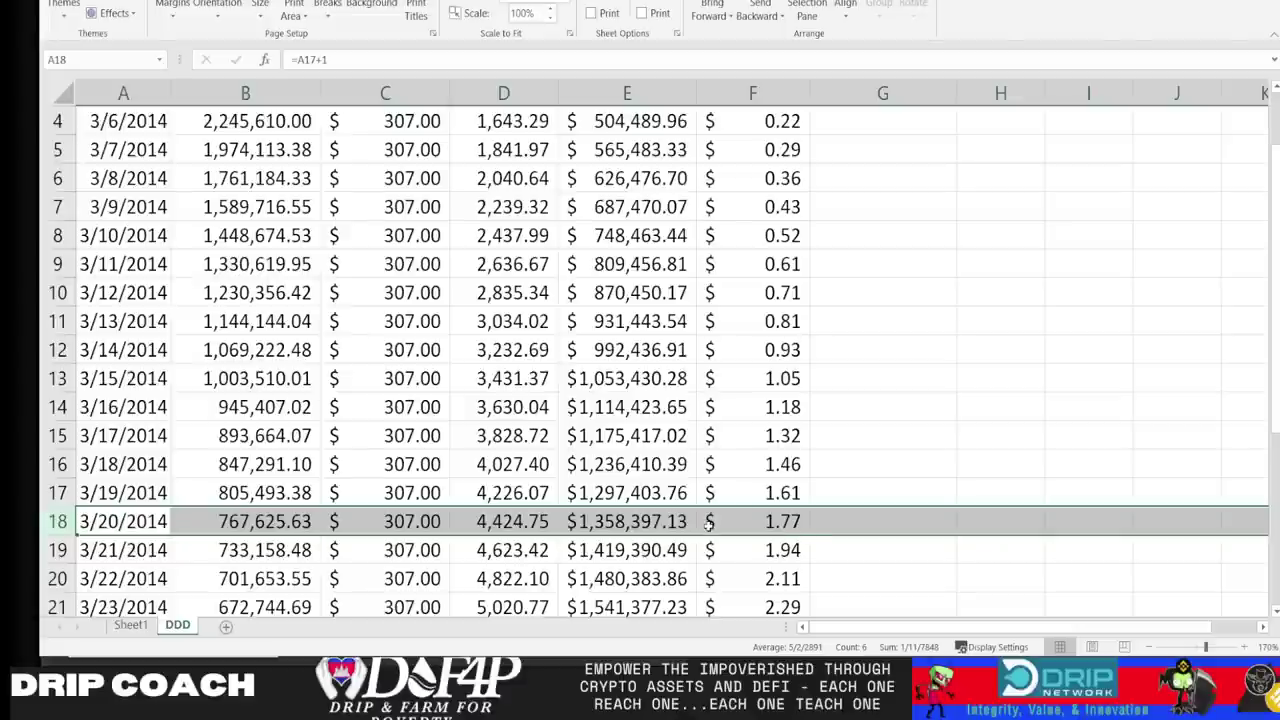
pyautogui.scroll(1, 759, 452)
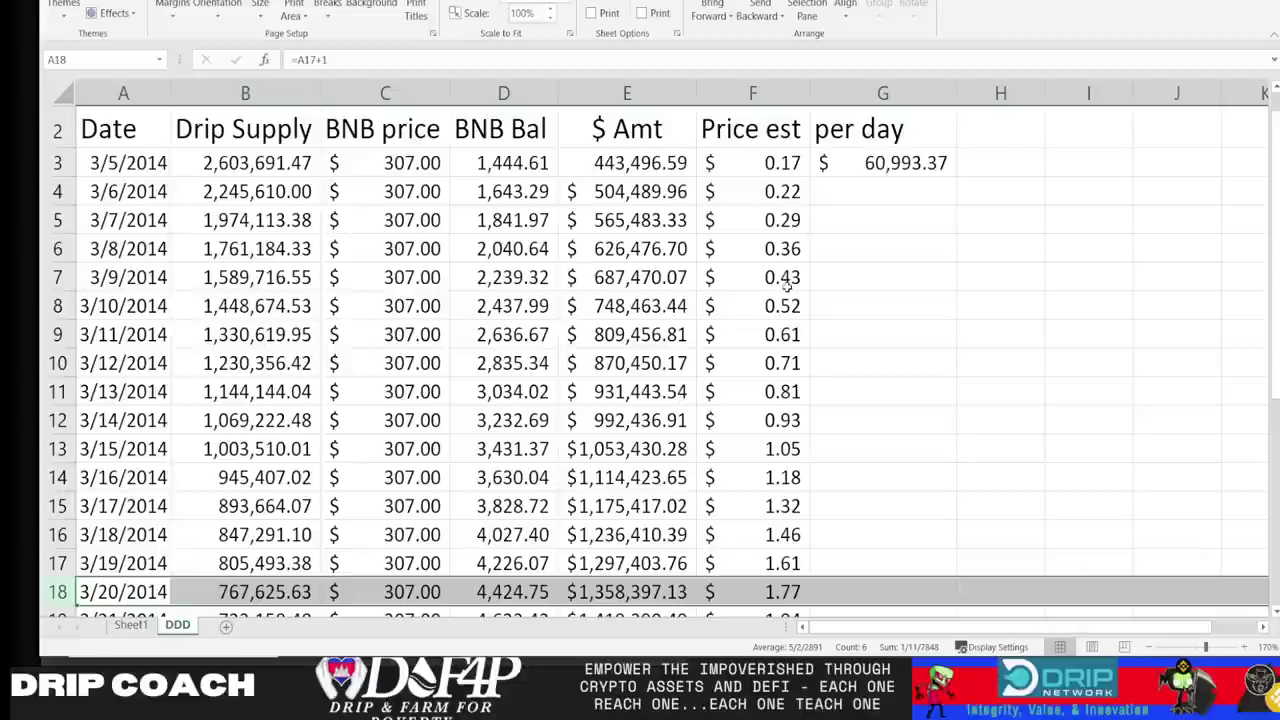
# Examine the remaining daily projection rows through 4/1/2014, comparing the $ Amt and Price est columns with the earlier dates.
pyautogui.scroll(-1, 765, 386)
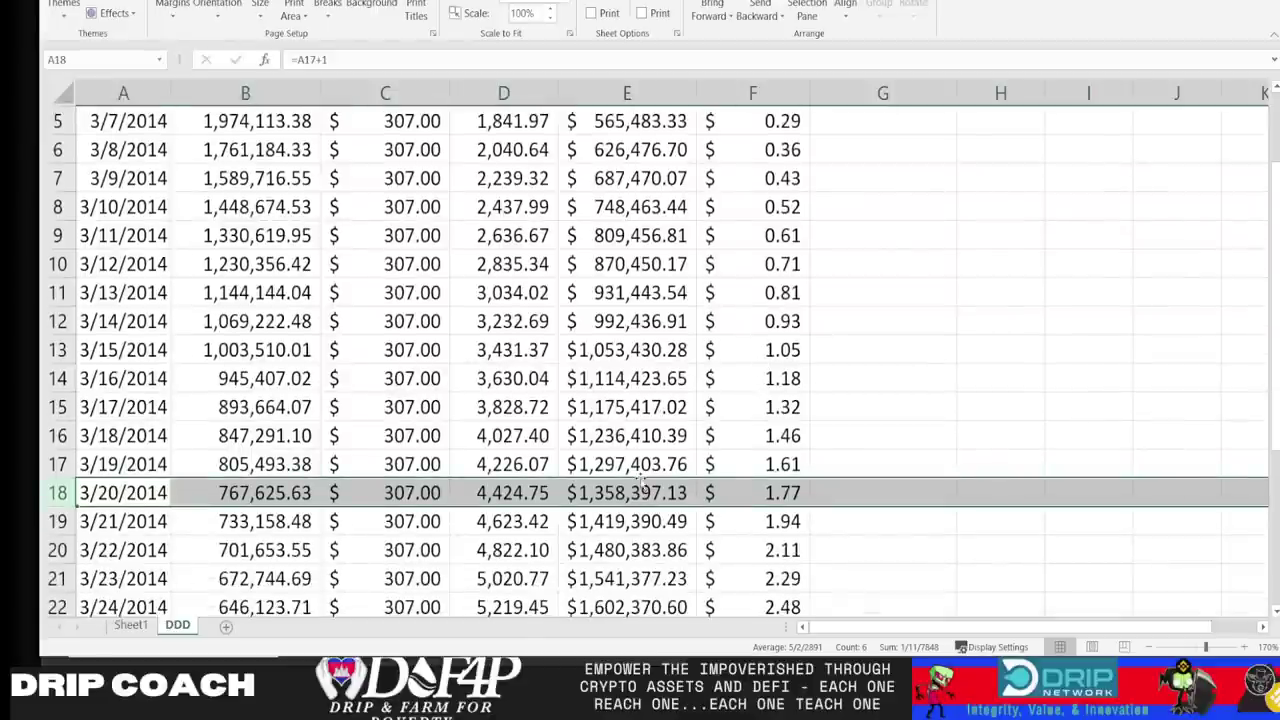
pyautogui.scroll(-5, 639, 480)
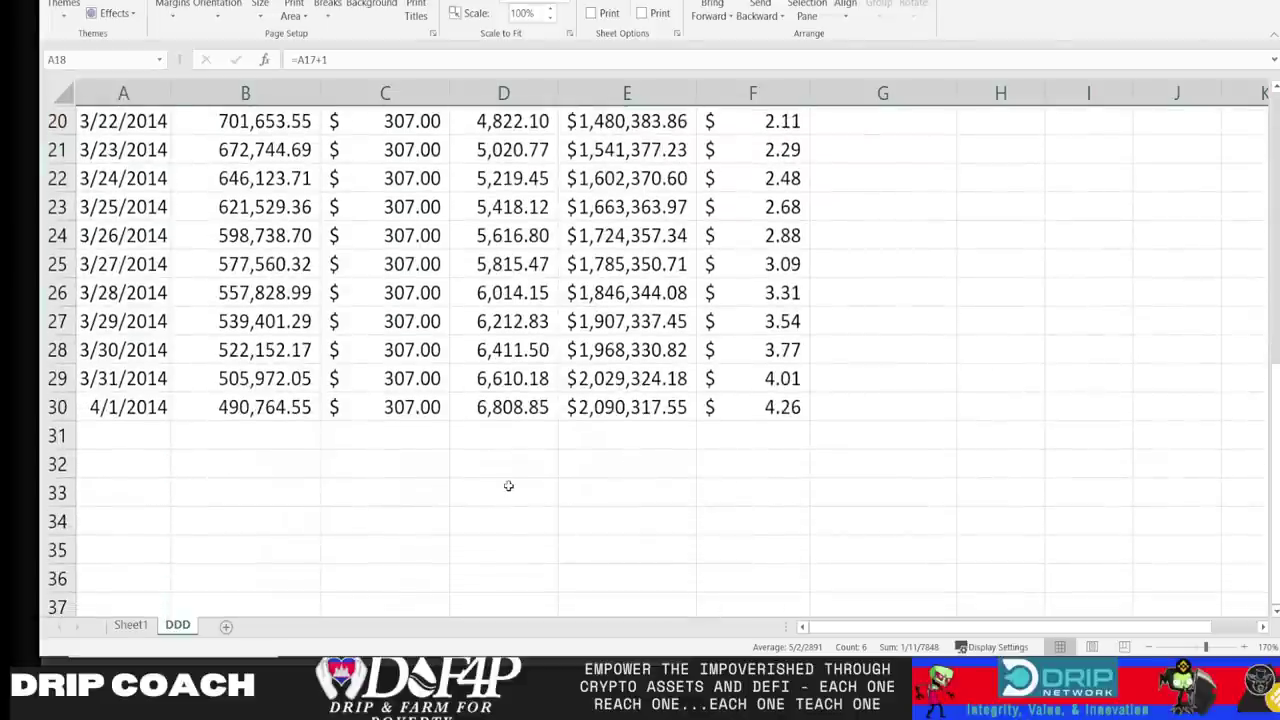
pyautogui.scroll(1, 508, 487)
pyautogui.scroll(6, 508, 487)
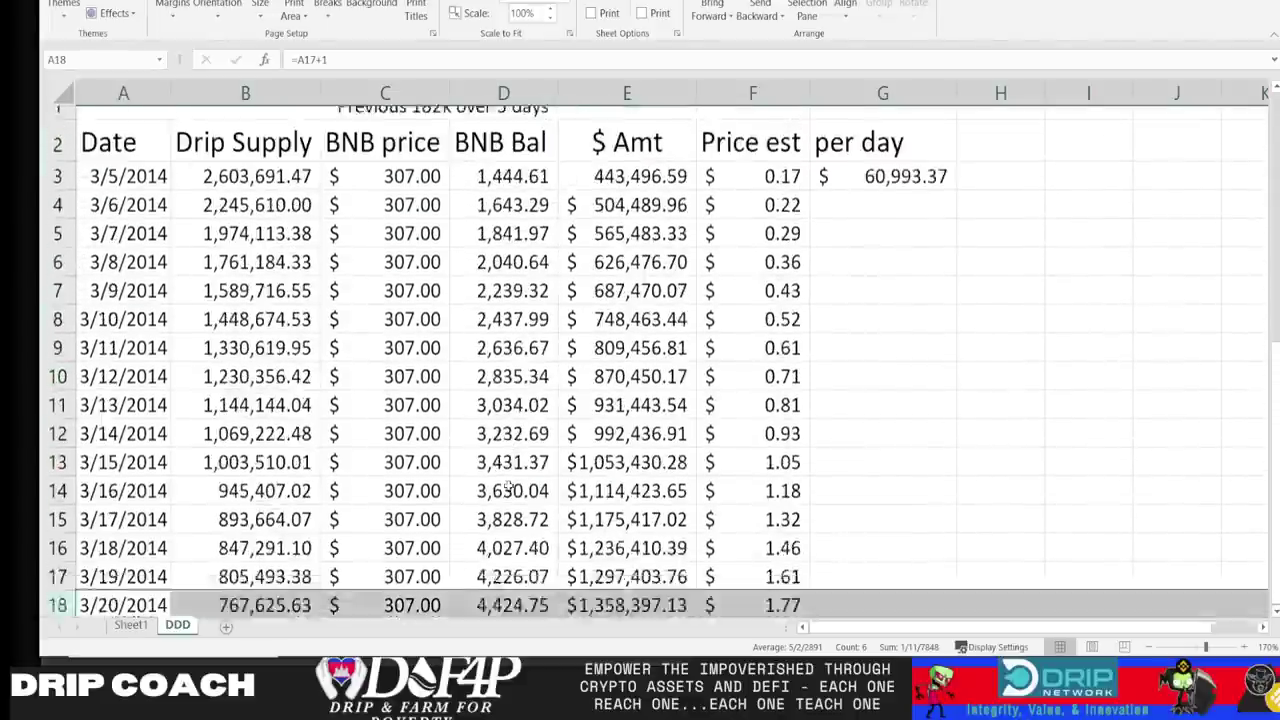
pyautogui.scroll(-6, 790, 313)
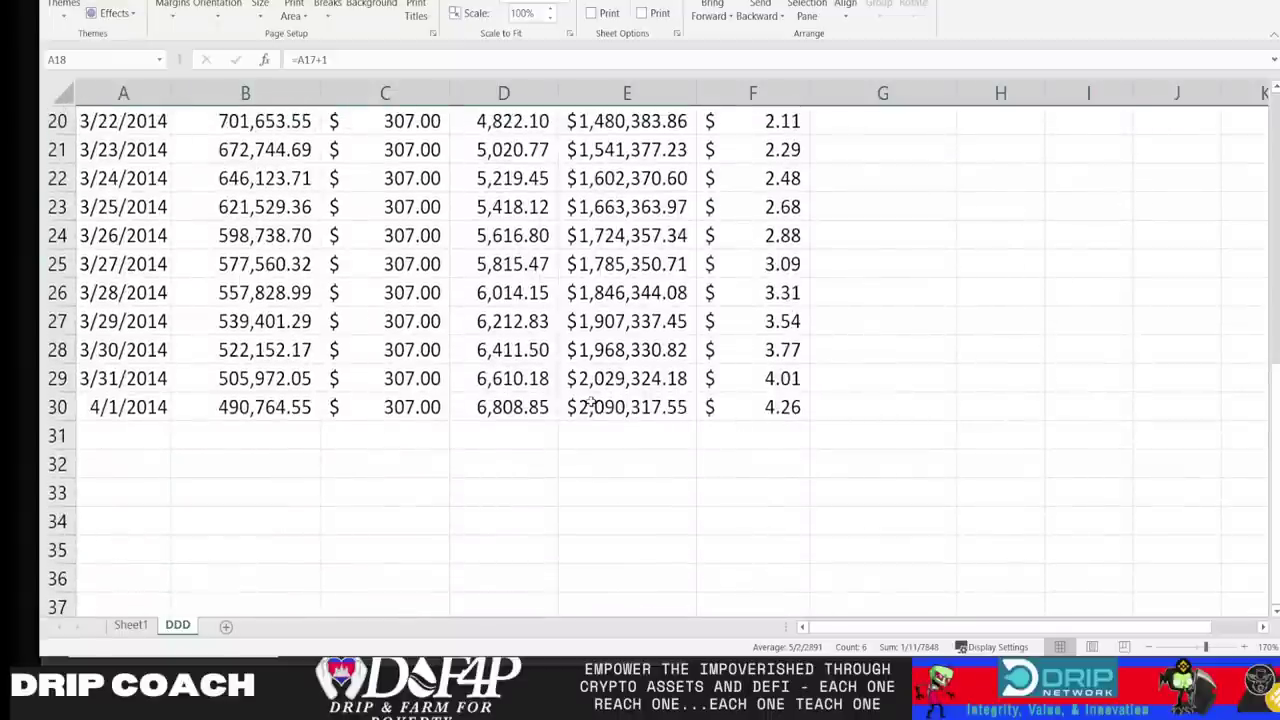
pyautogui.scroll(1, 590, 402)
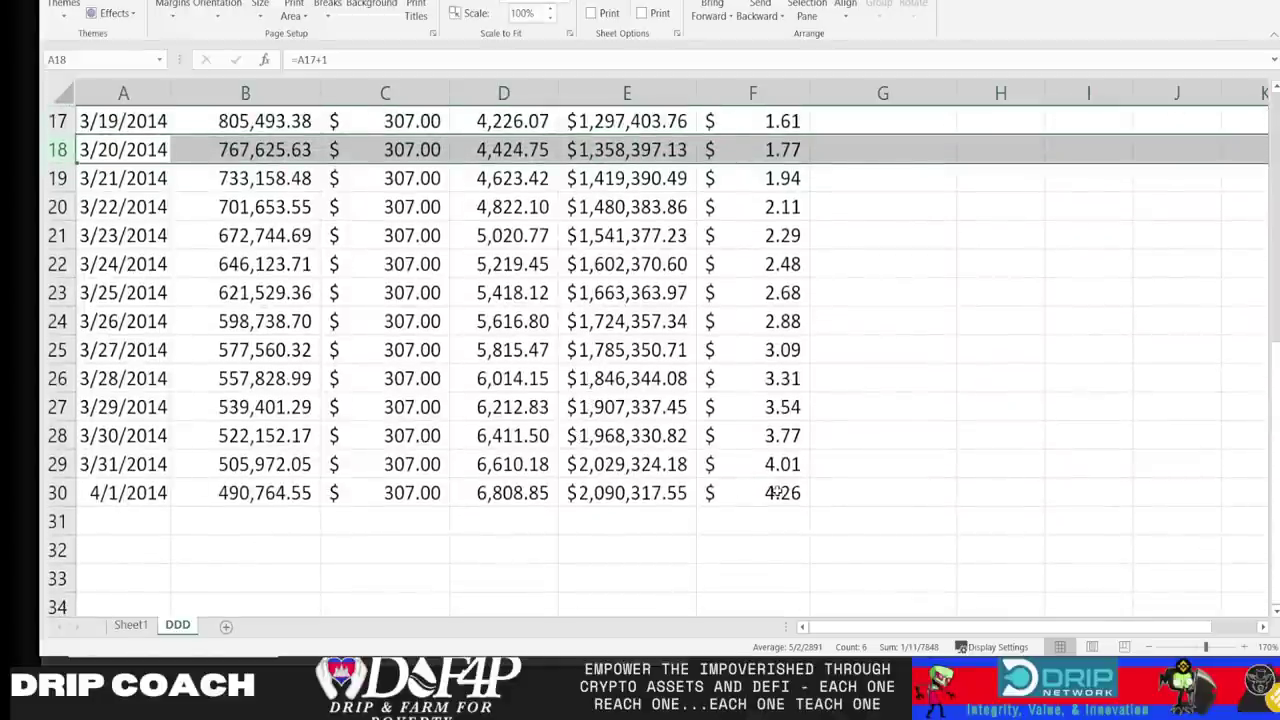
pyautogui.scroll(2, 770, 490)
pyautogui.scroll(2, 777, 492)
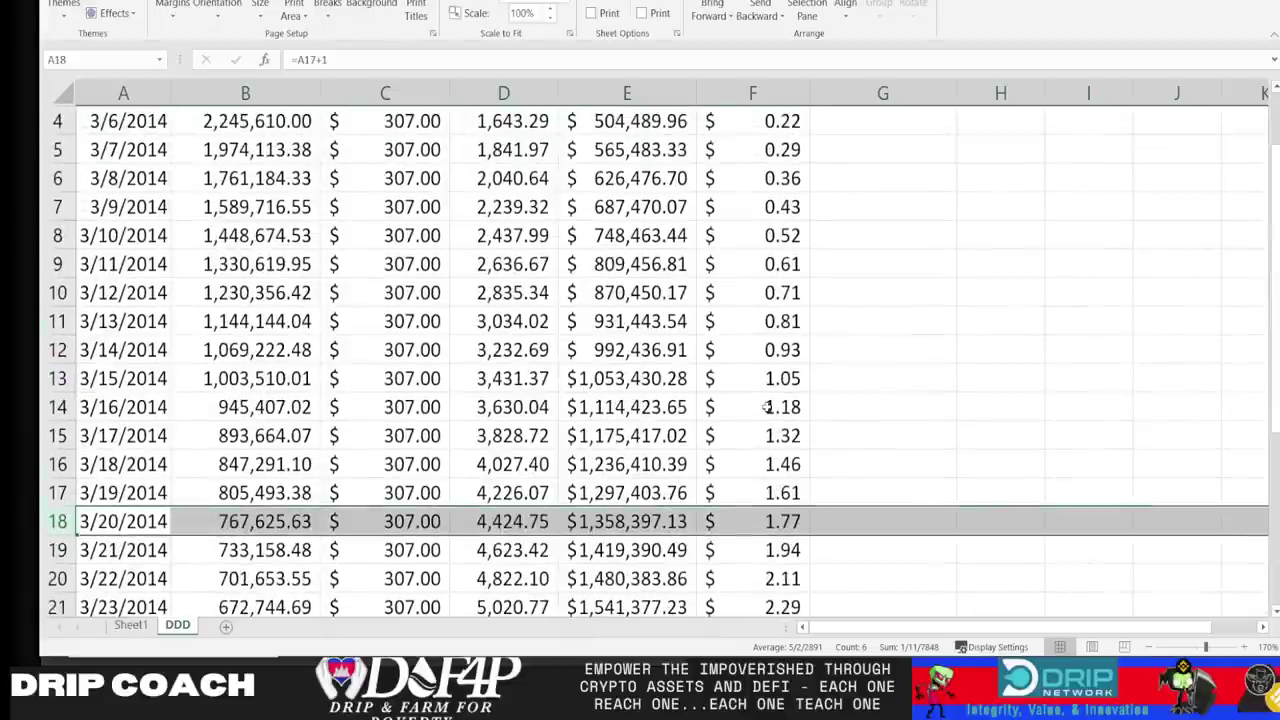
pyautogui.scroll(-3, 766, 409)
pyautogui.scroll(1, 744, 474)
pyautogui.scroll(-2, 744, 474)
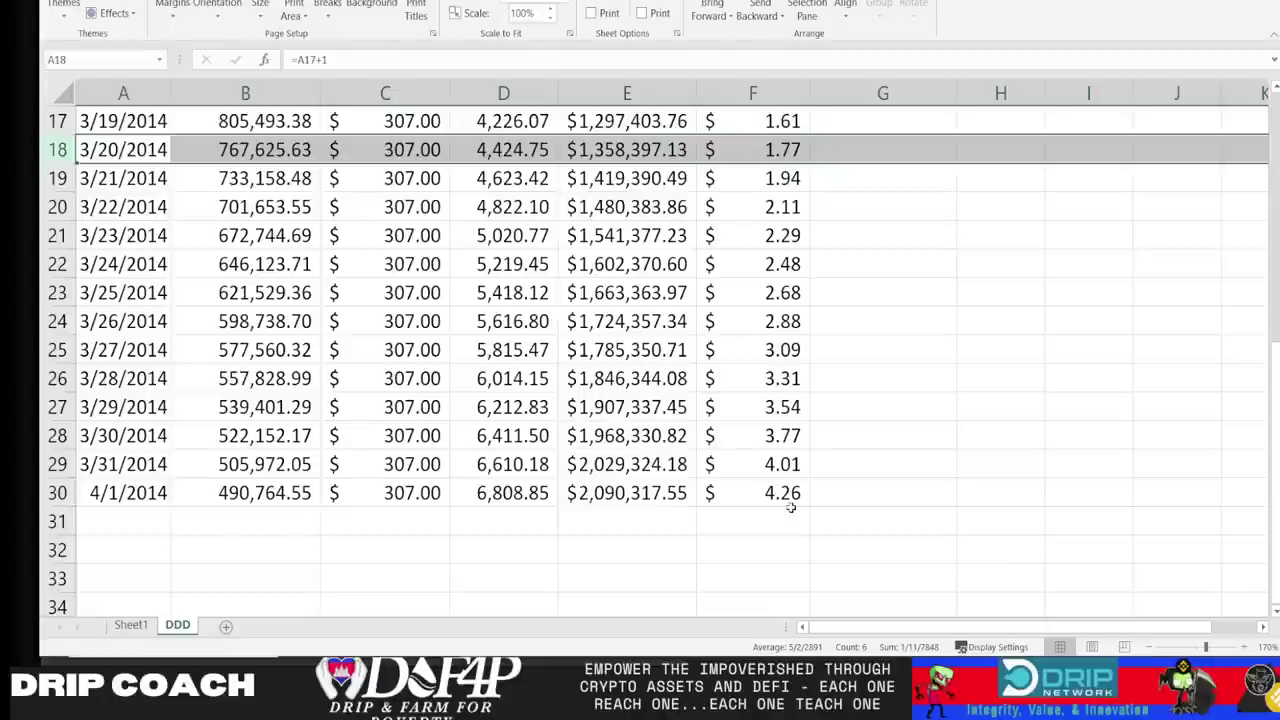
pyautogui.scroll(2, 638, 484)
pyautogui.scroll(1, 638, 484)
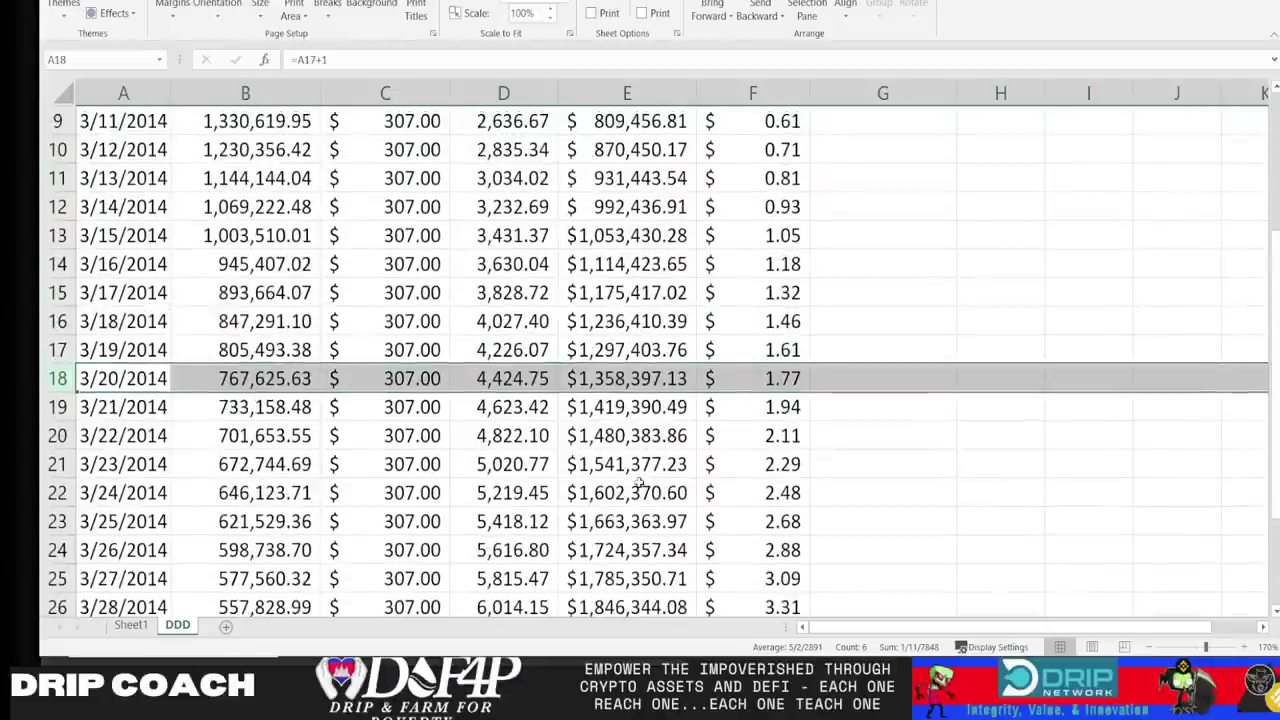
# Inspect the per day amount's formula in G3, and highlight the 3/16/2014 row followed by the 3/11/2014 row.
pyautogui.scroll(3, 512, 376)
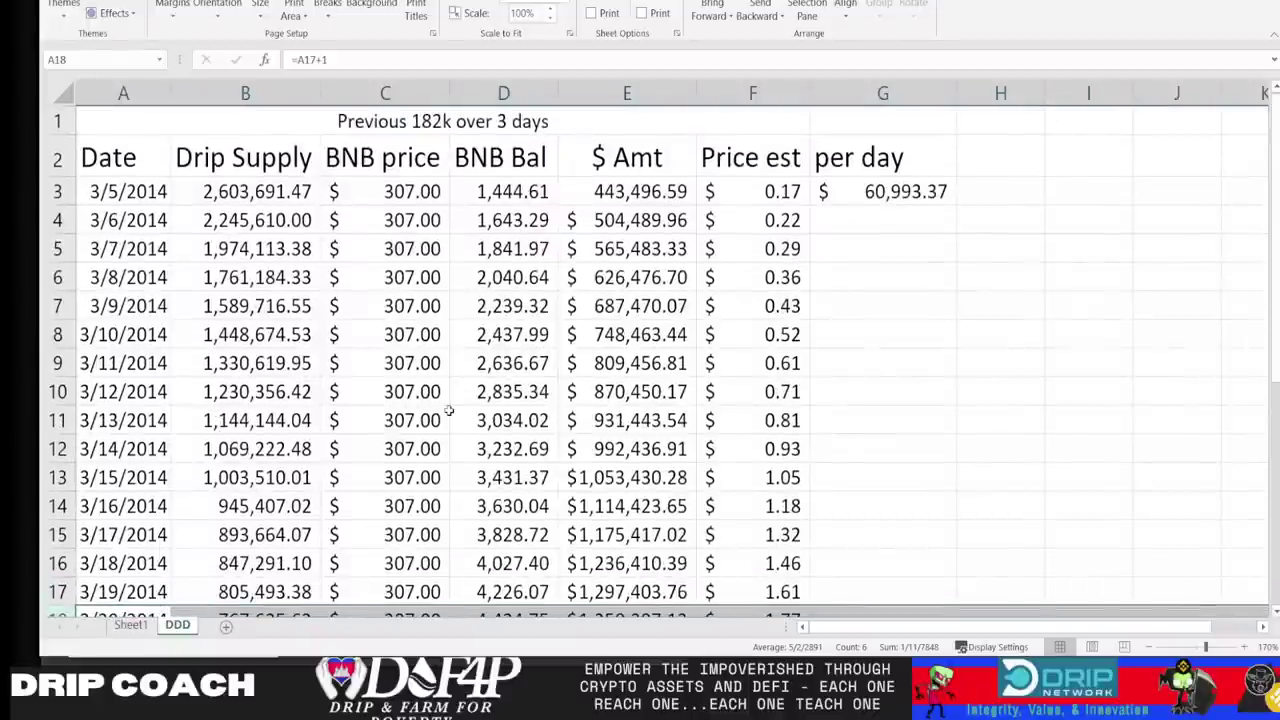
pyautogui.click(894, 186)
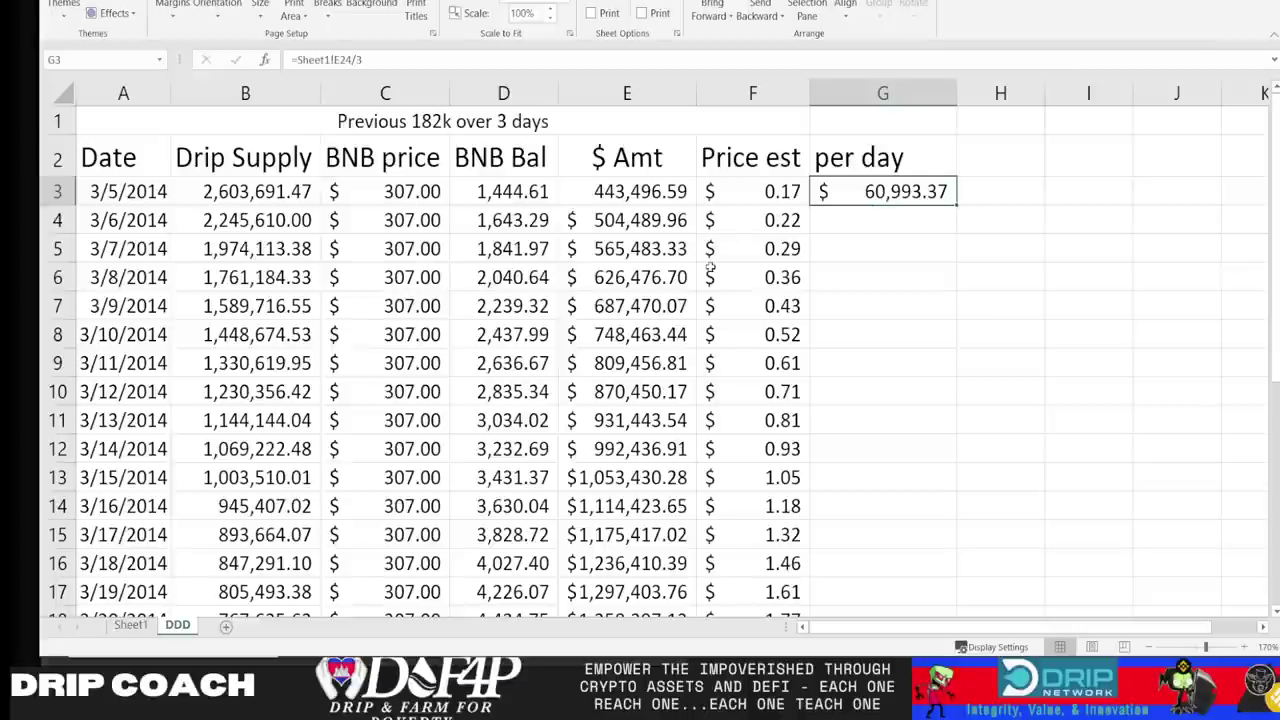
pyautogui.click(58, 506)
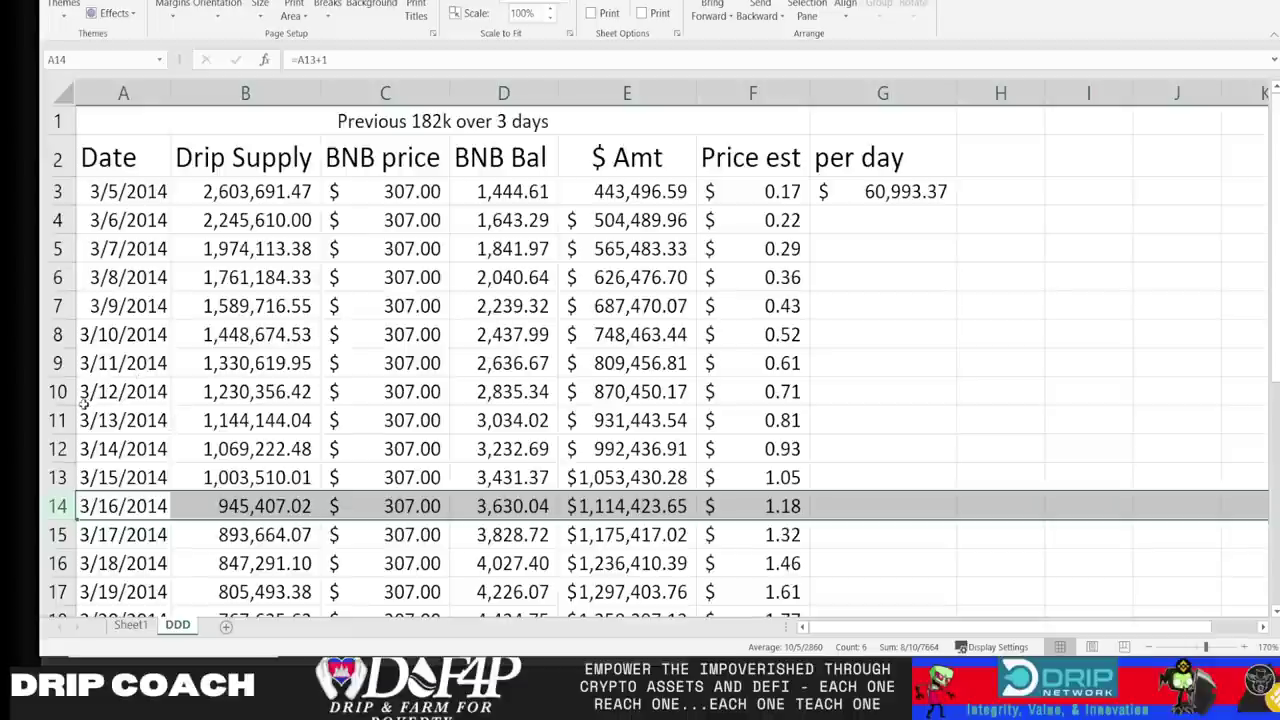
pyautogui.click(57, 363)
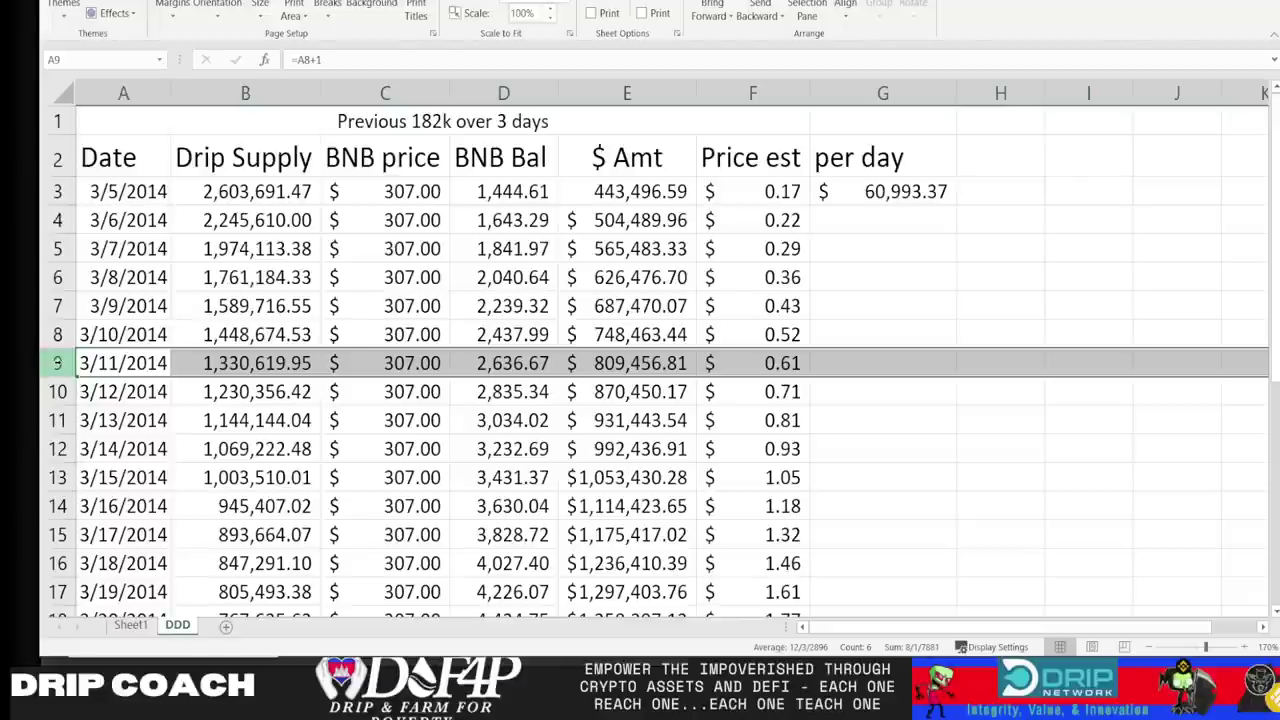
# Clear the row highlight and recheck the price estimates from 3/5/2014 through 4/1/2014.
pyautogui.click(912, 446)
pyautogui.scroll(-5, 903, 443)
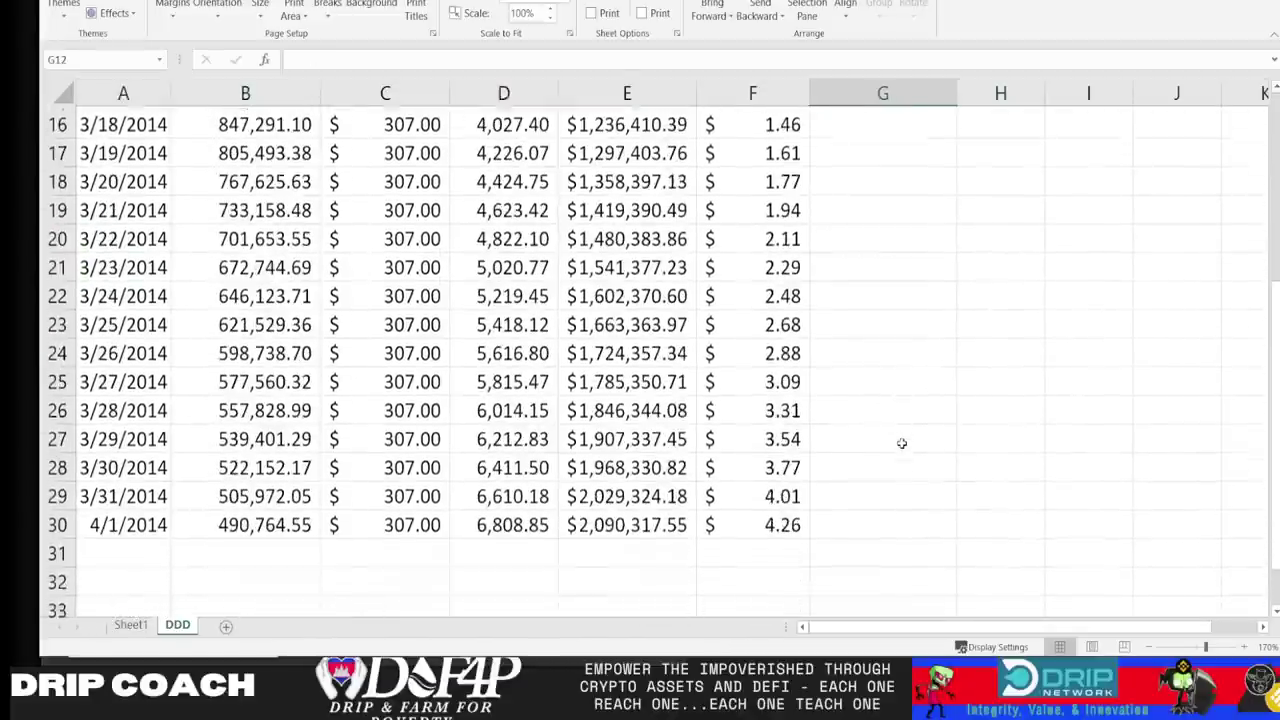
pyautogui.scroll(5, 900, 443)
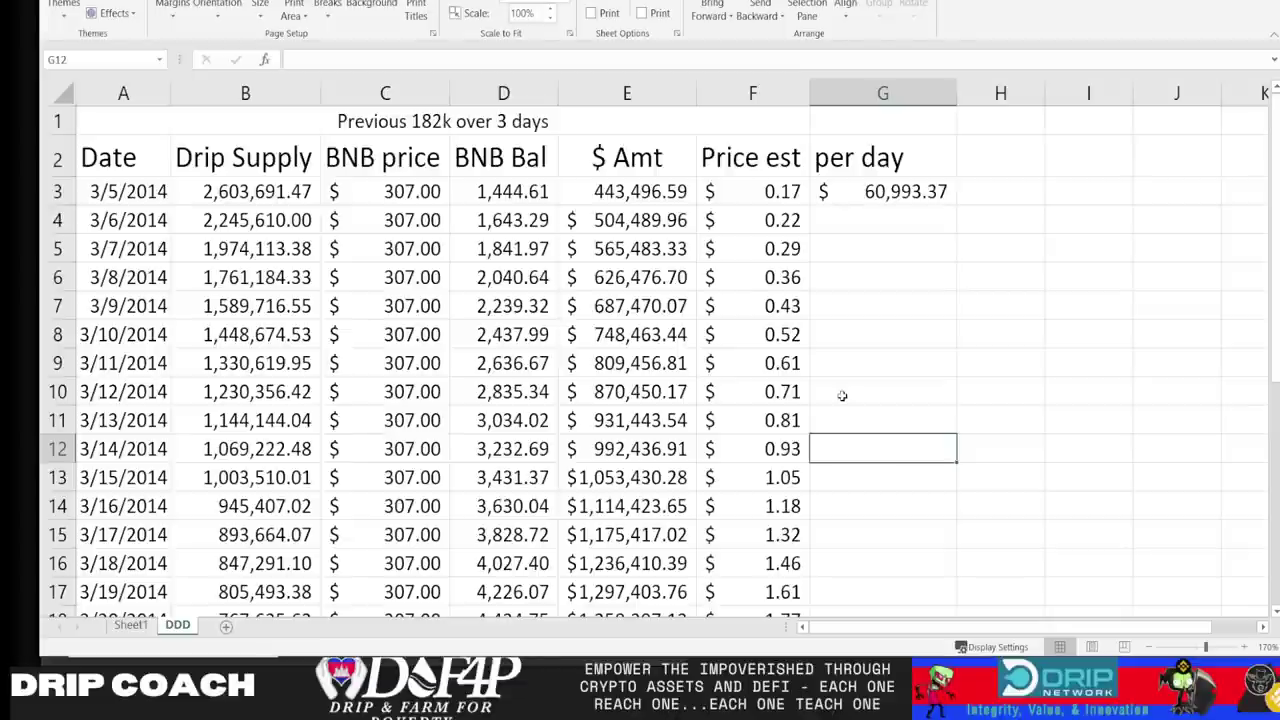
pyautogui.scroll(-1, 752, 458)
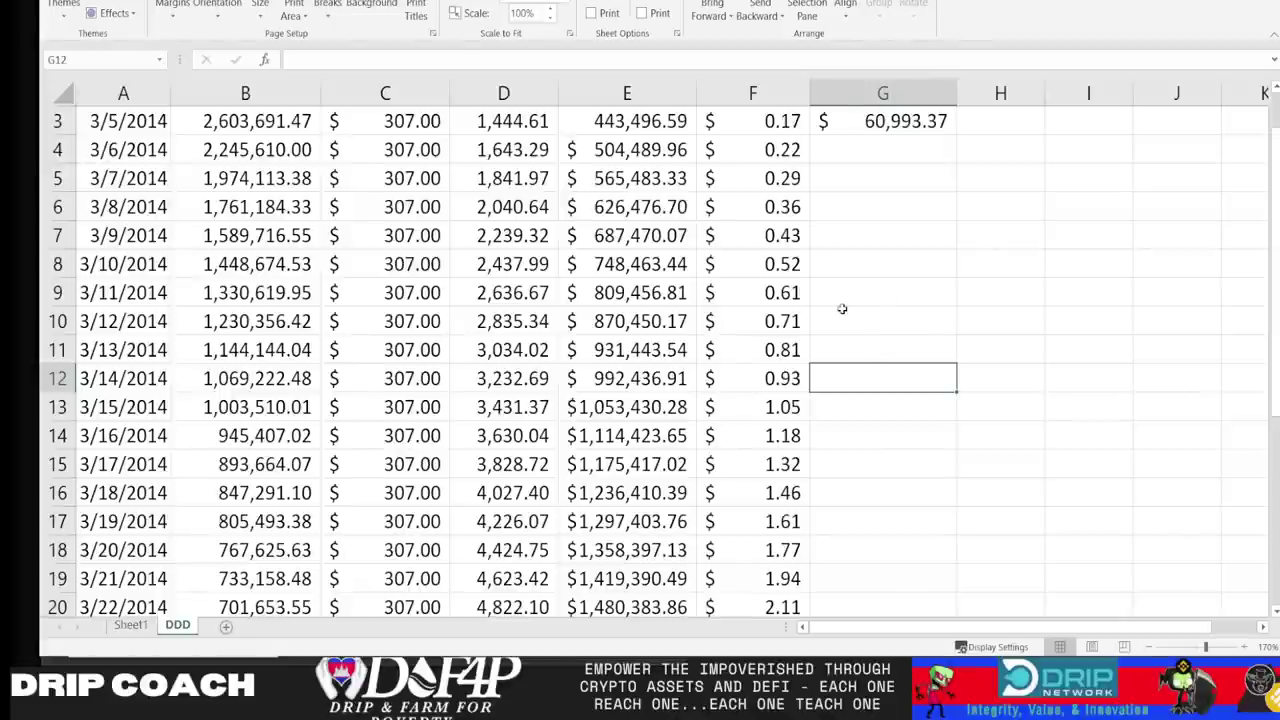
pyautogui.click(993, 244)
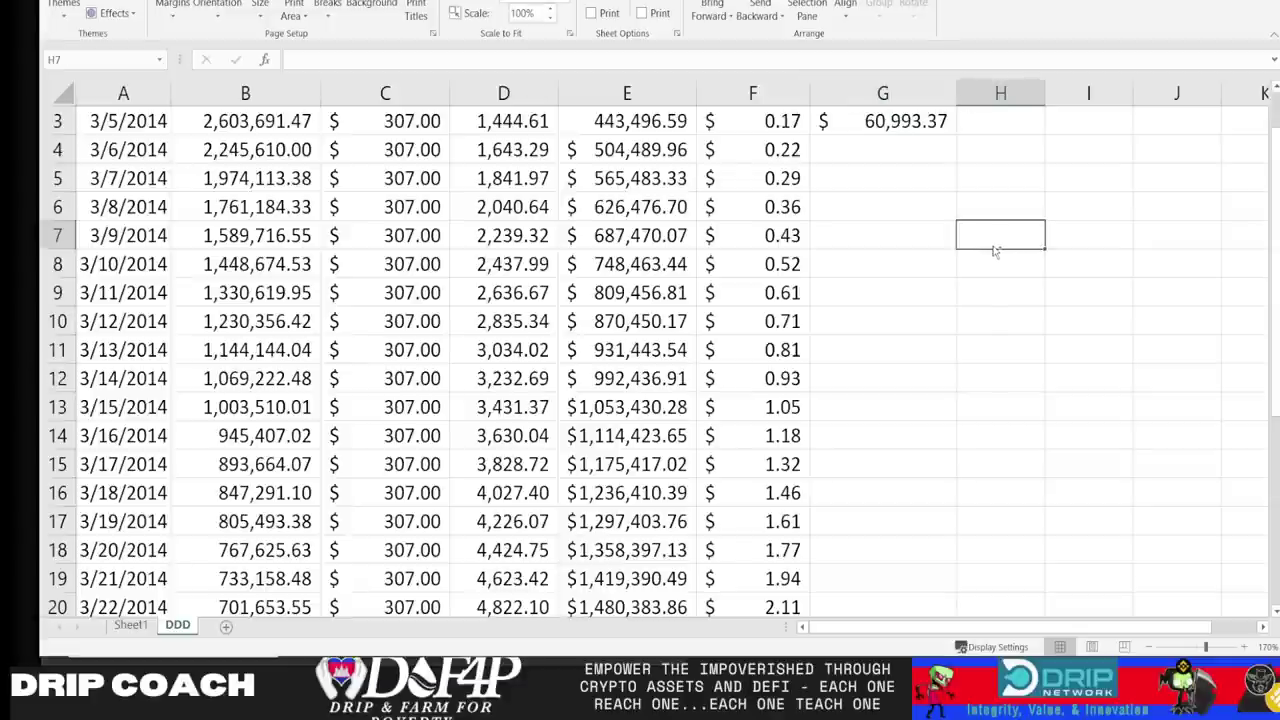